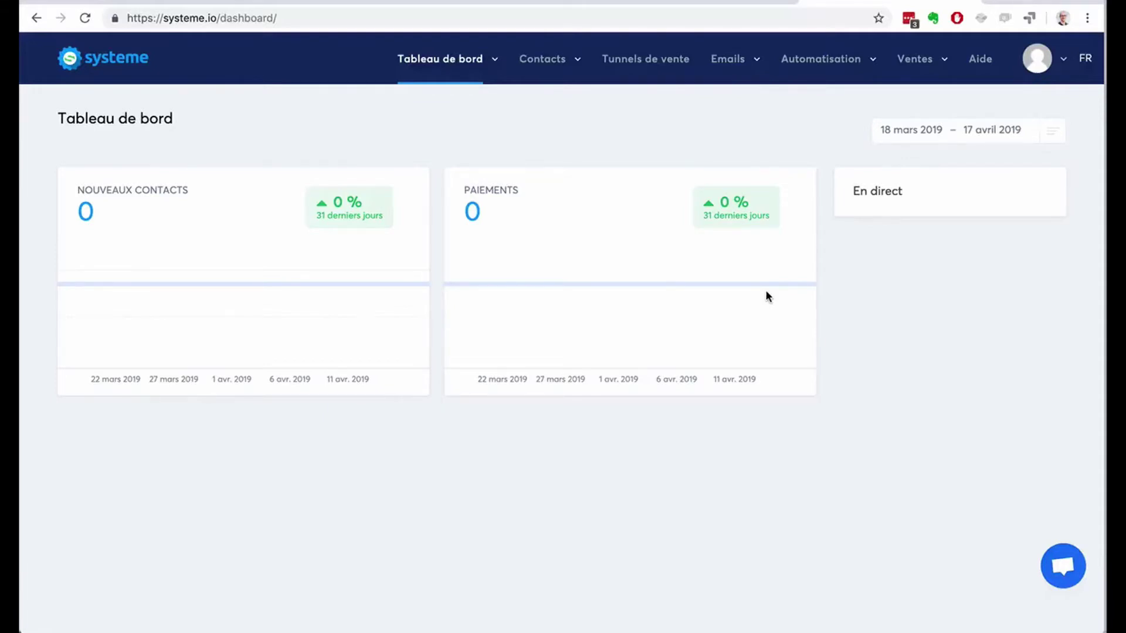
Open the automation rules list and examine the trigger types available for filtering.
mouse_move(826, 67)
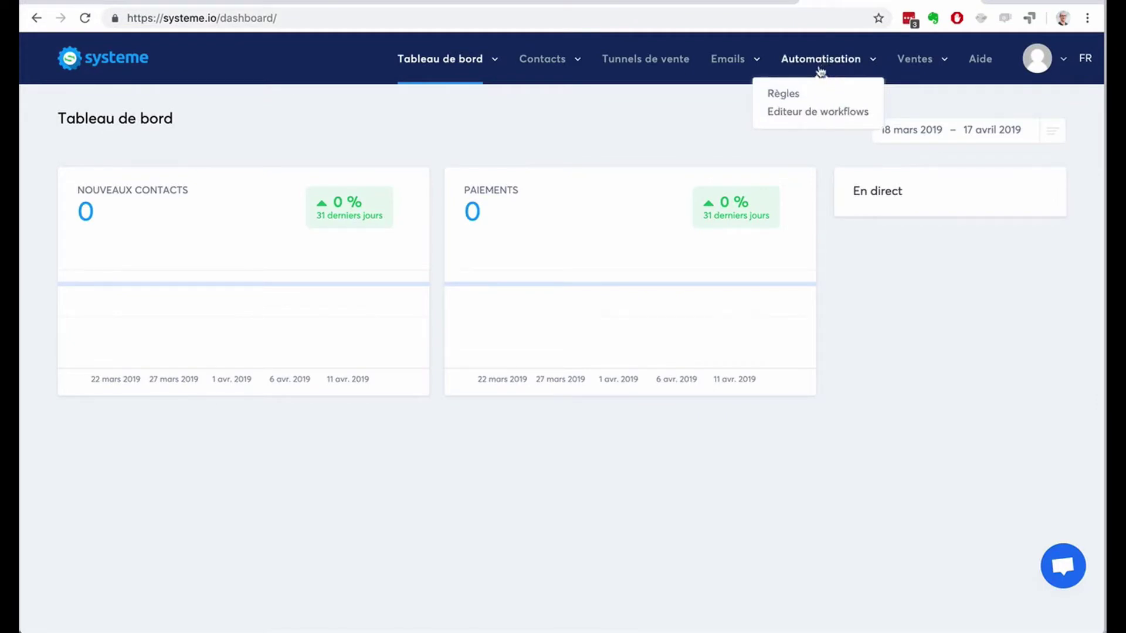
click(787, 95)
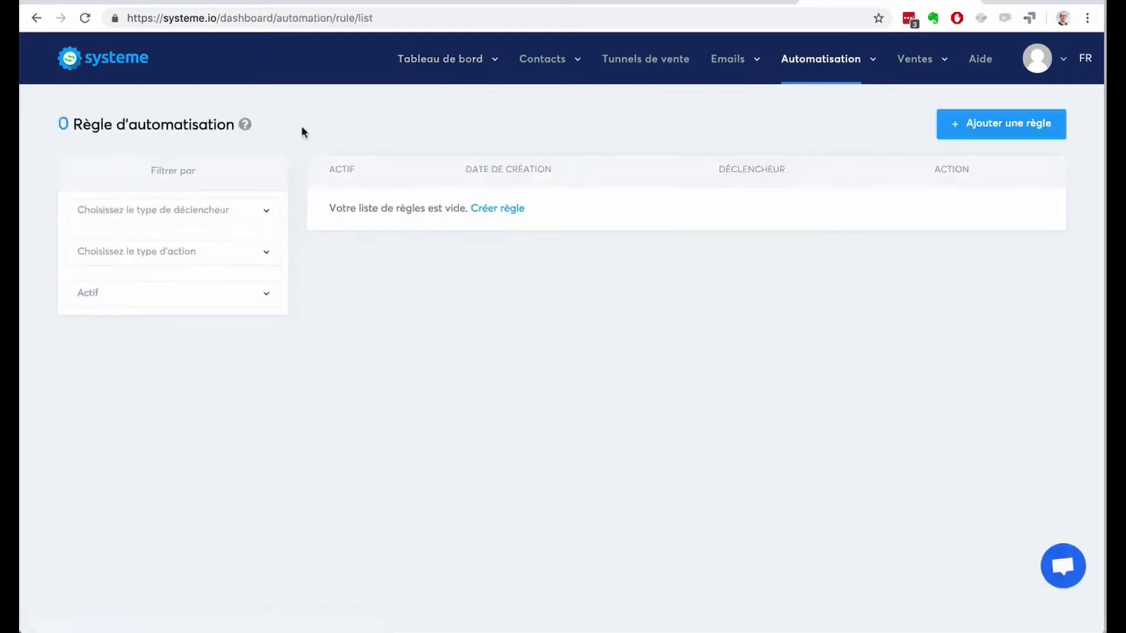
click(186, 211)
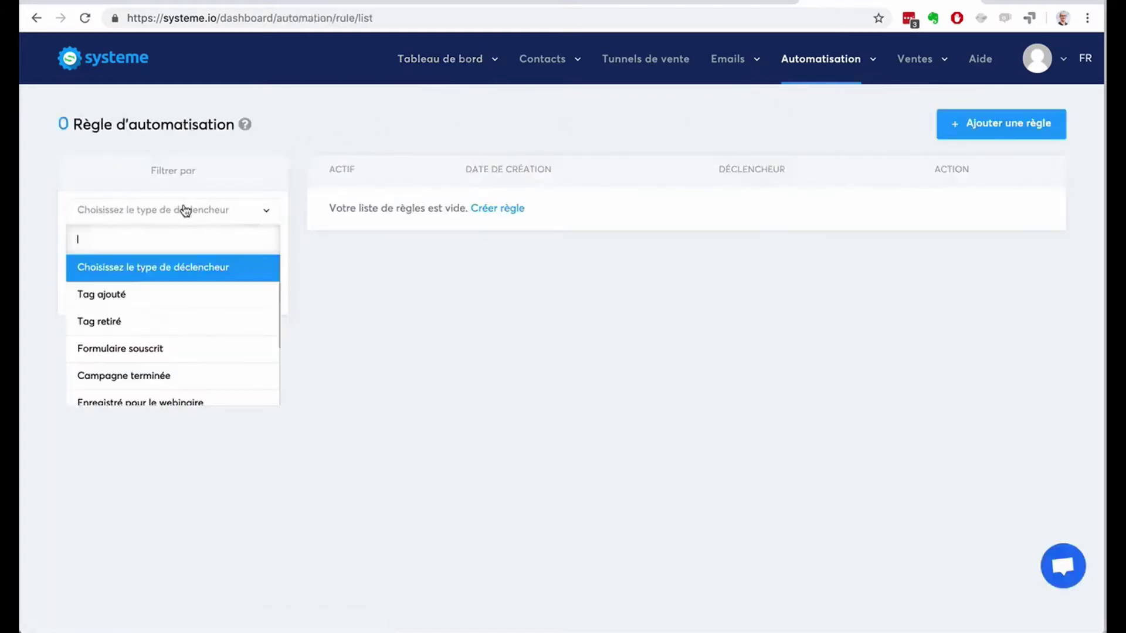
scroll(166, 349, down, 3)
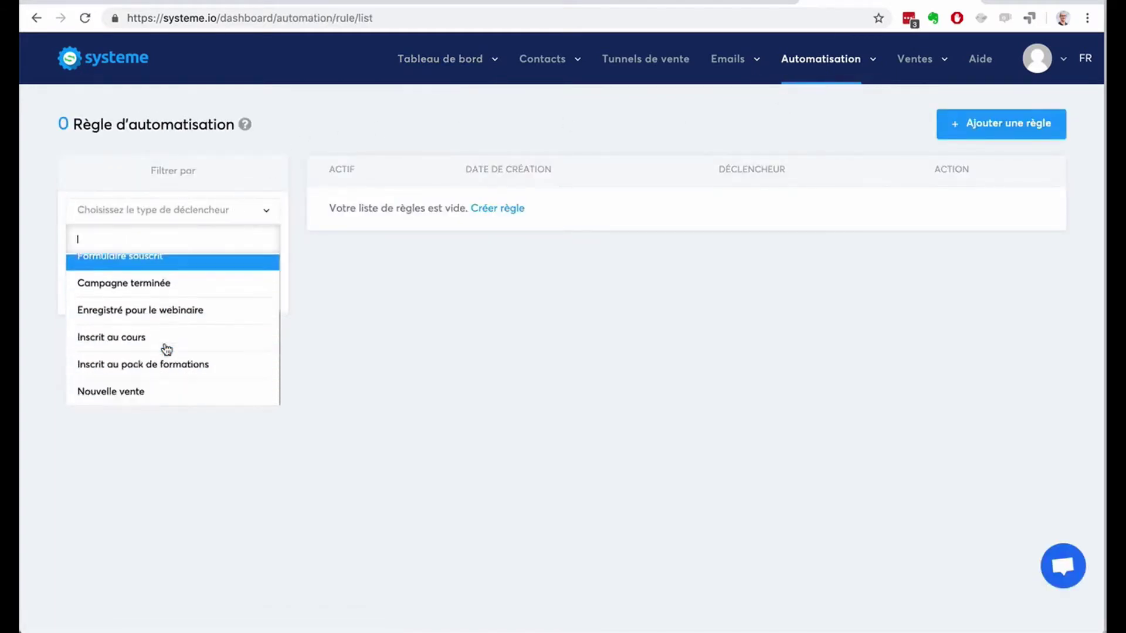
click(321, 338)
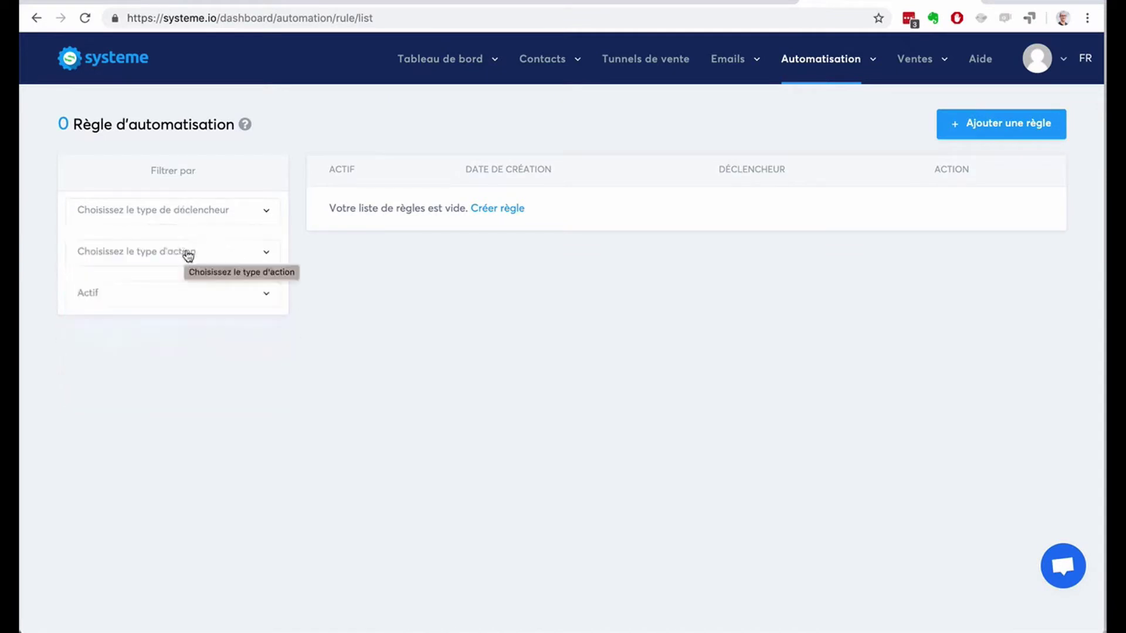
Start a new automation rule with the trigger Formulaire souscrit for the funnel step "Génération d'audience: Formulaire de blog".
click(971, 127)
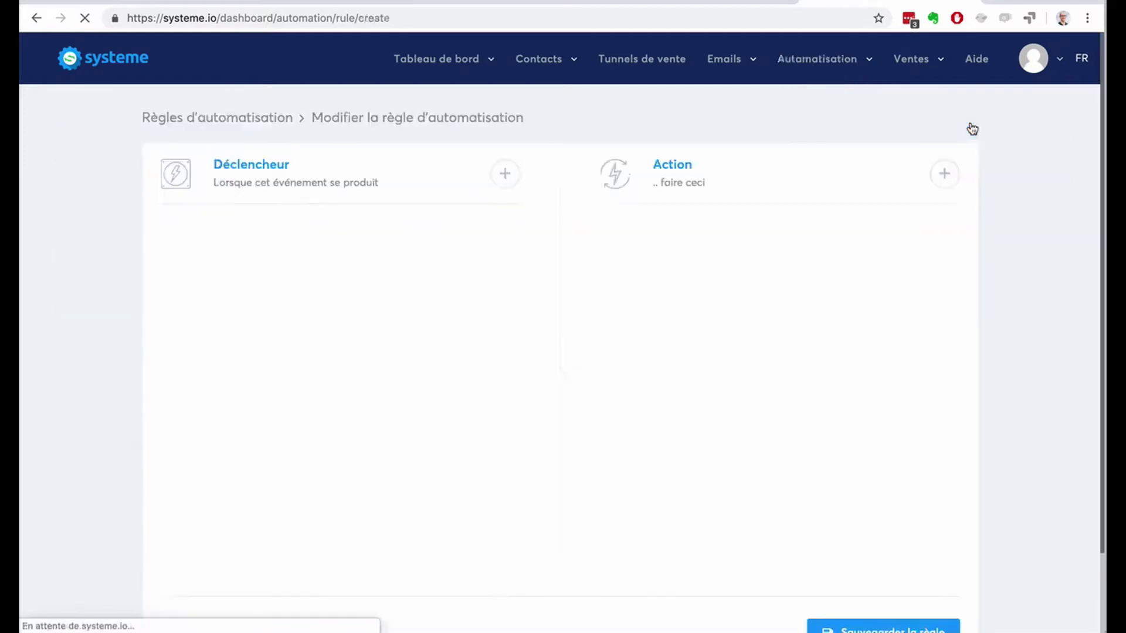
click(504, 173)
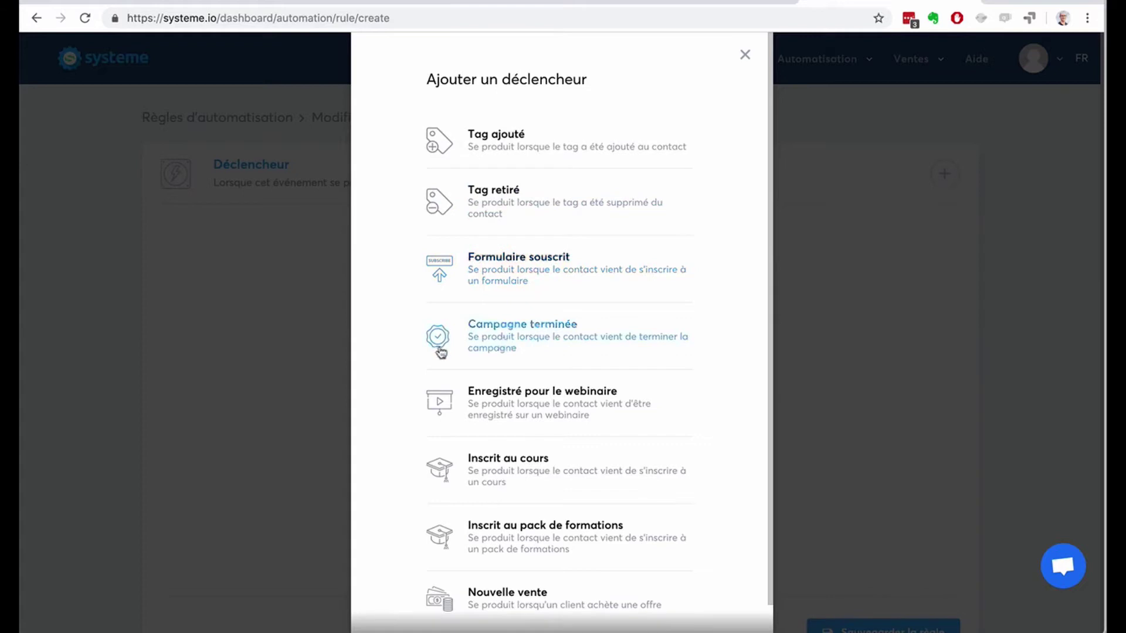
scroll(431, 354, down, 1)
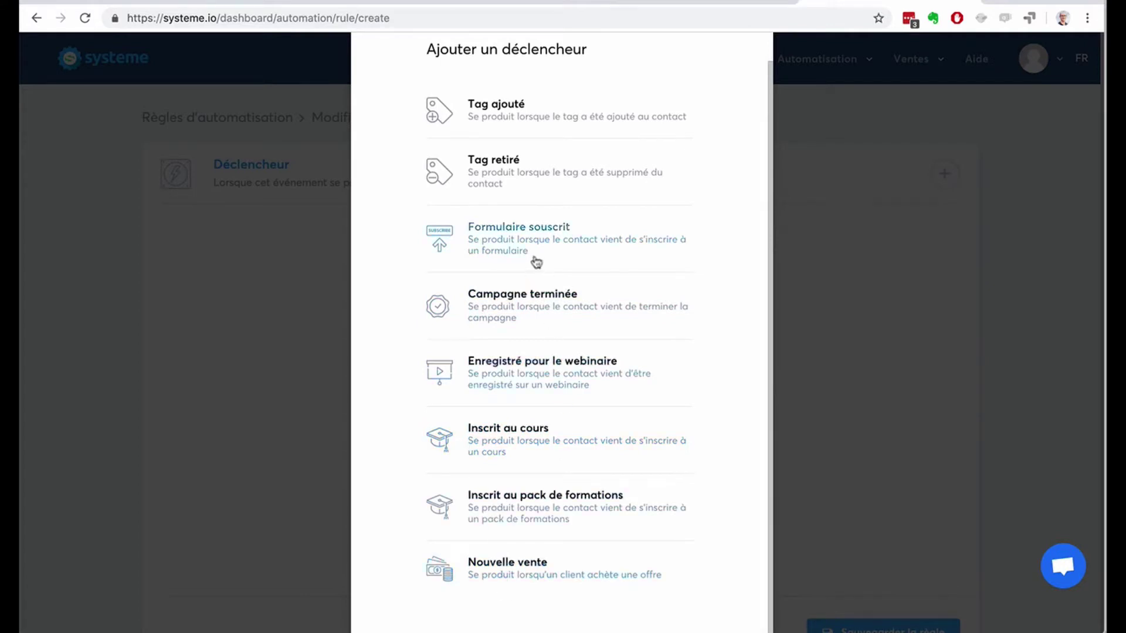
click(526, 241)
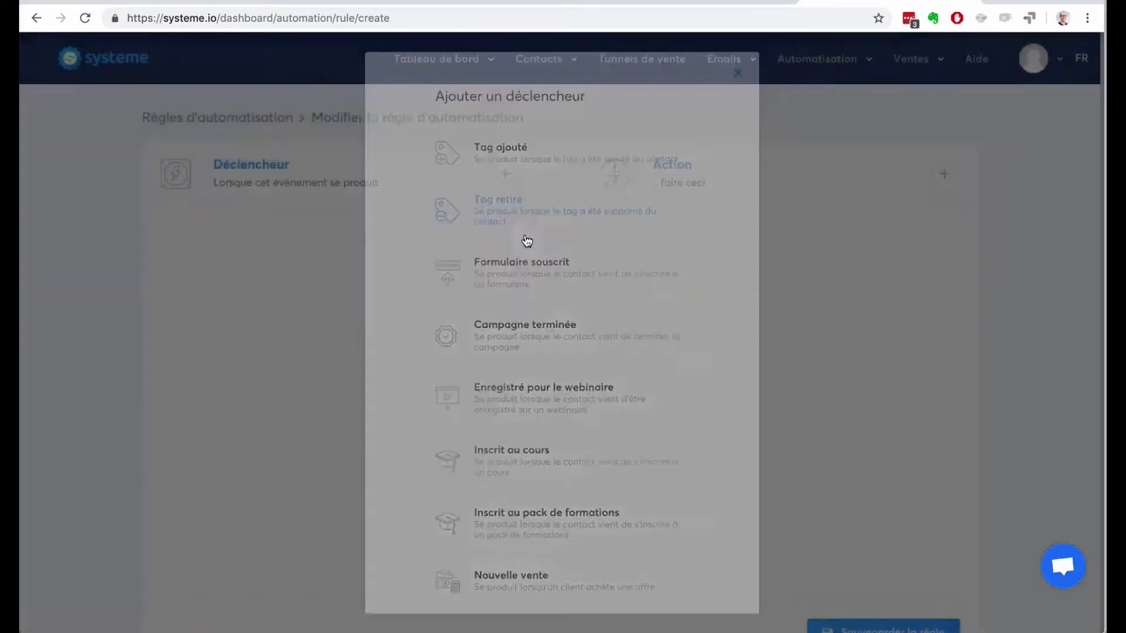
click(403, 302)
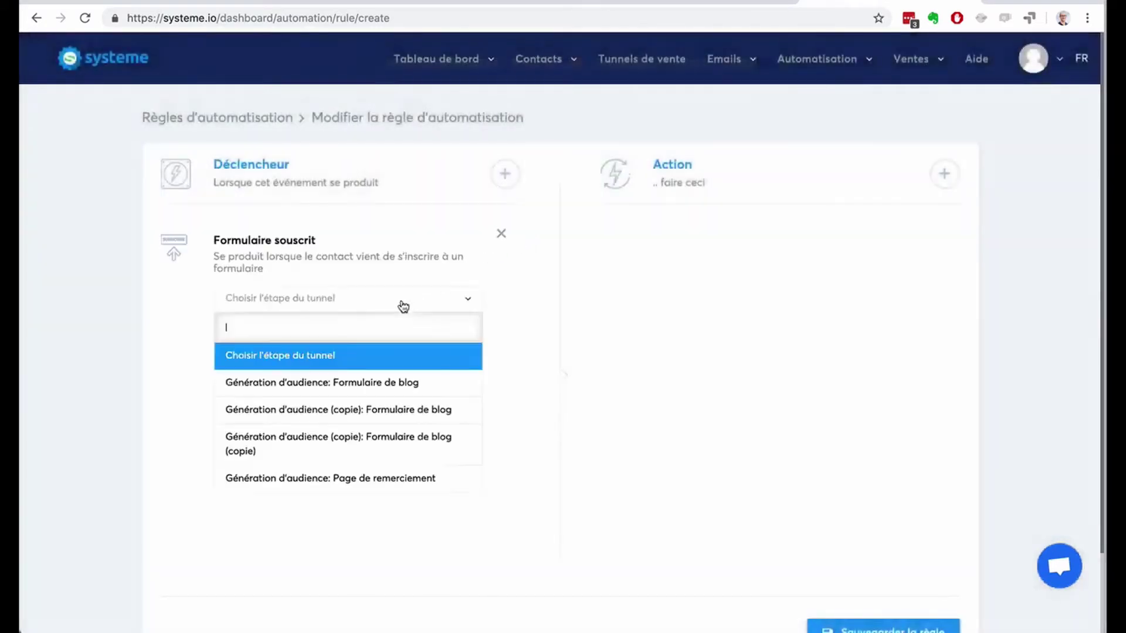
click(394, 382)
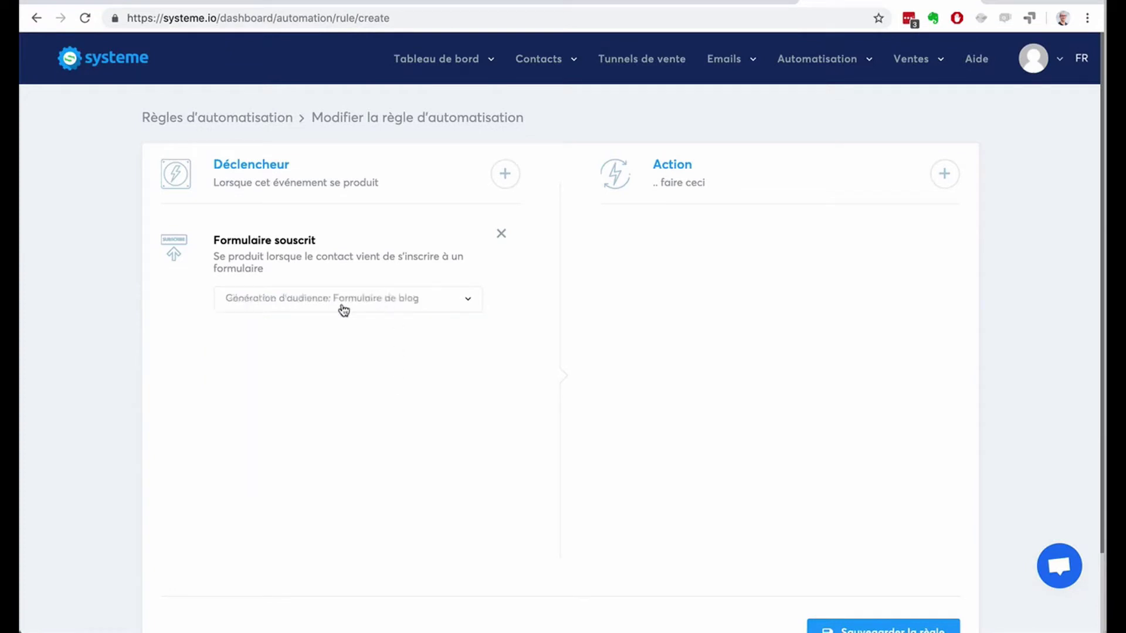
Add an "Ajouter un tag" action to the rule and choose the tag Contacts.
click(944, 174)
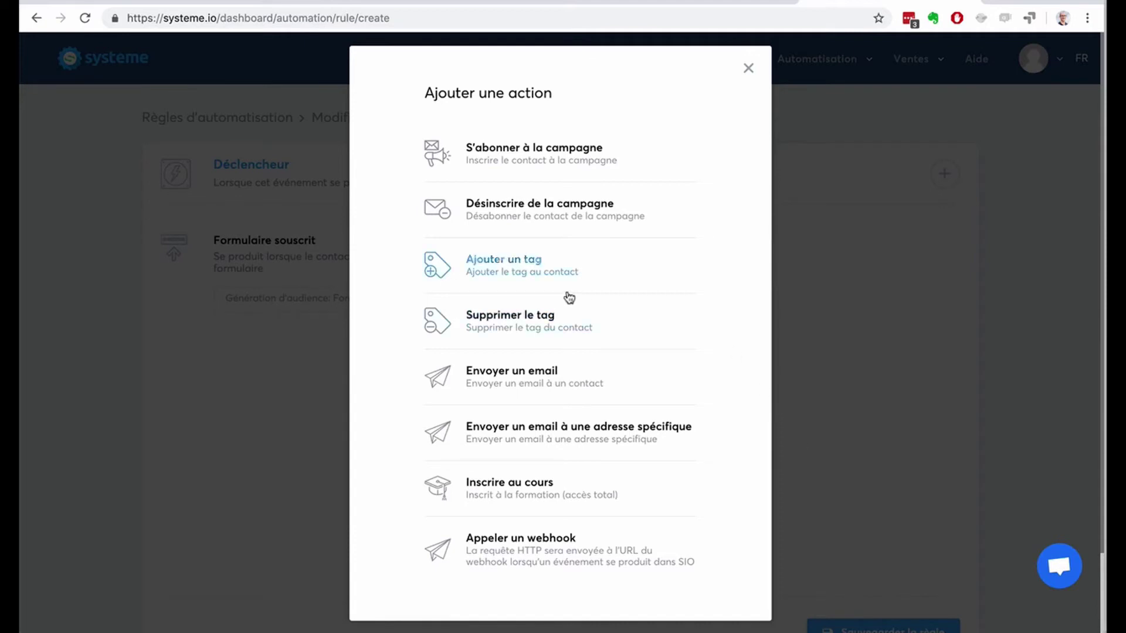
click(504, 262)
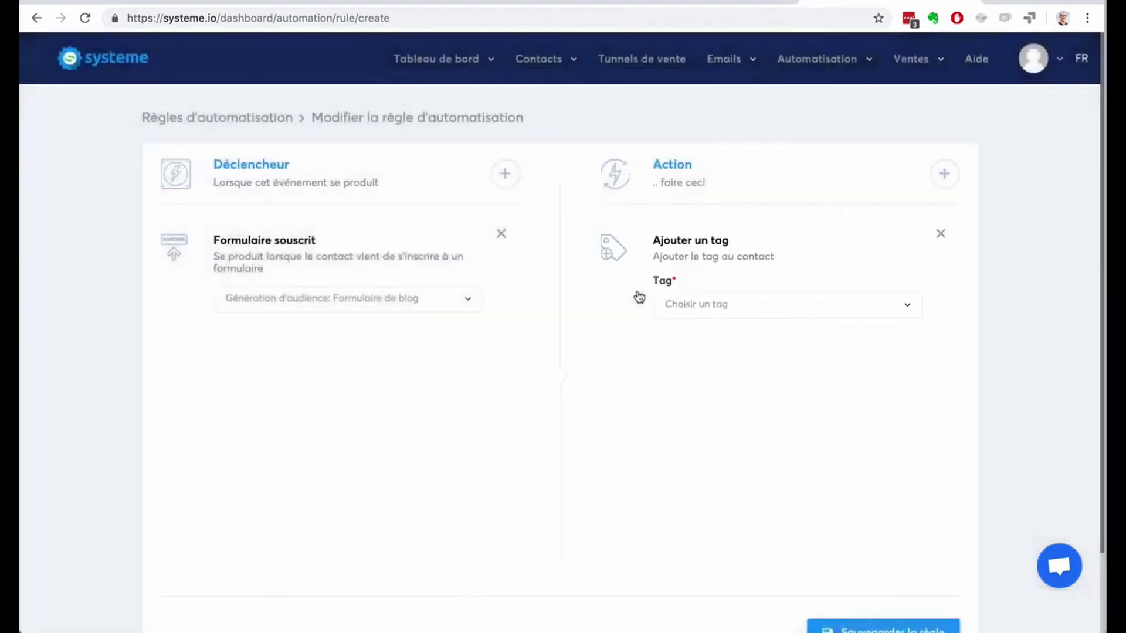
click(750, 305)
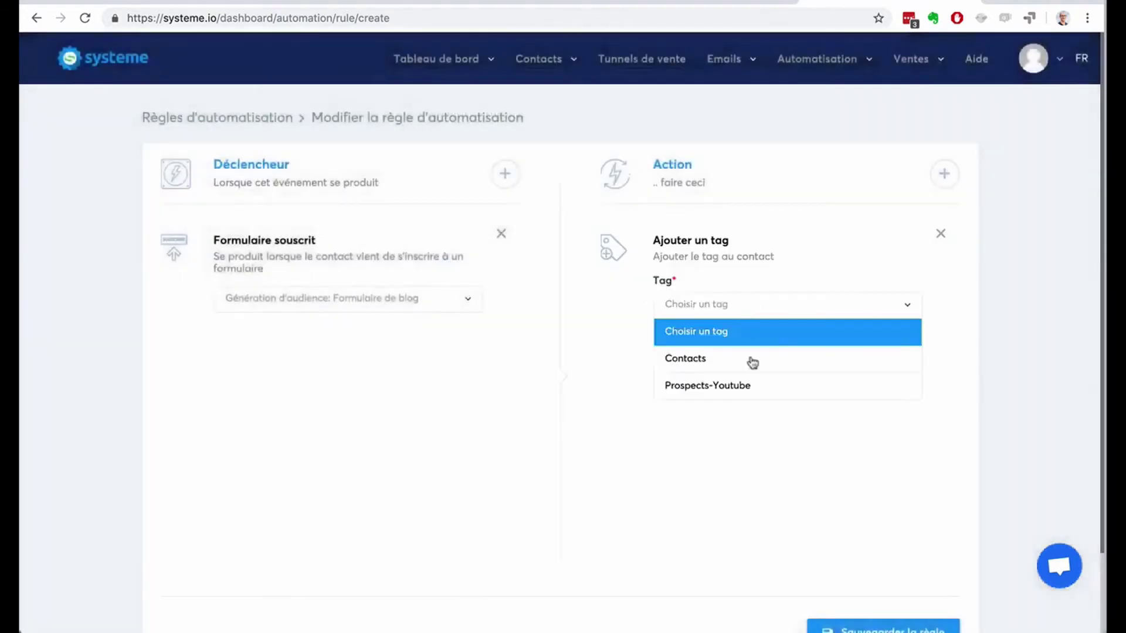
click(739, 307)
click(740, 308)
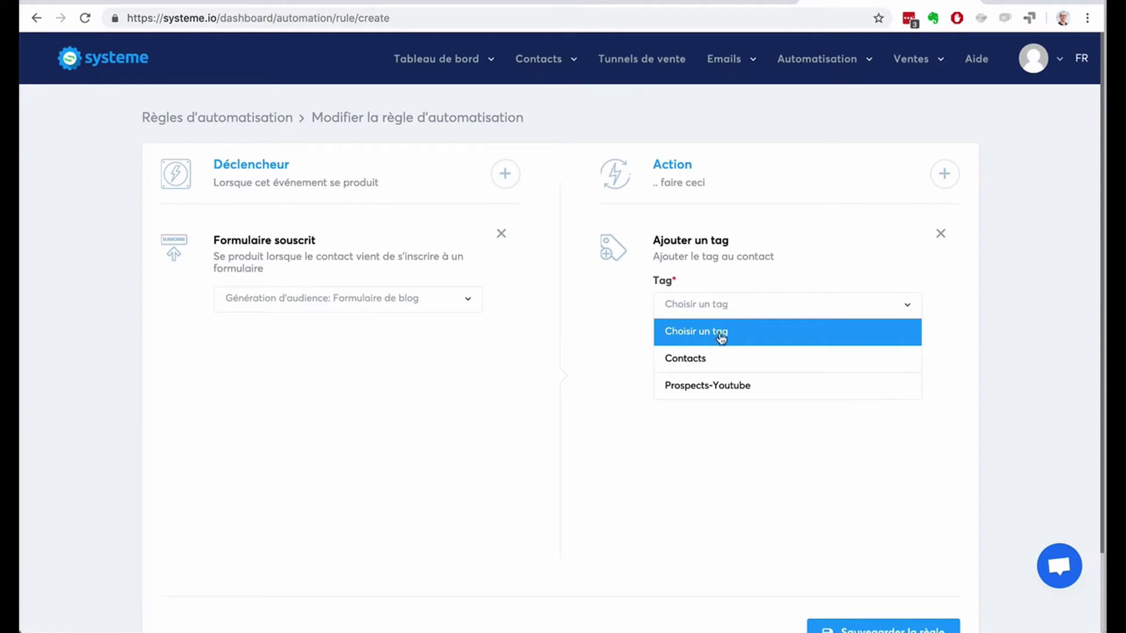
click(723, 361)
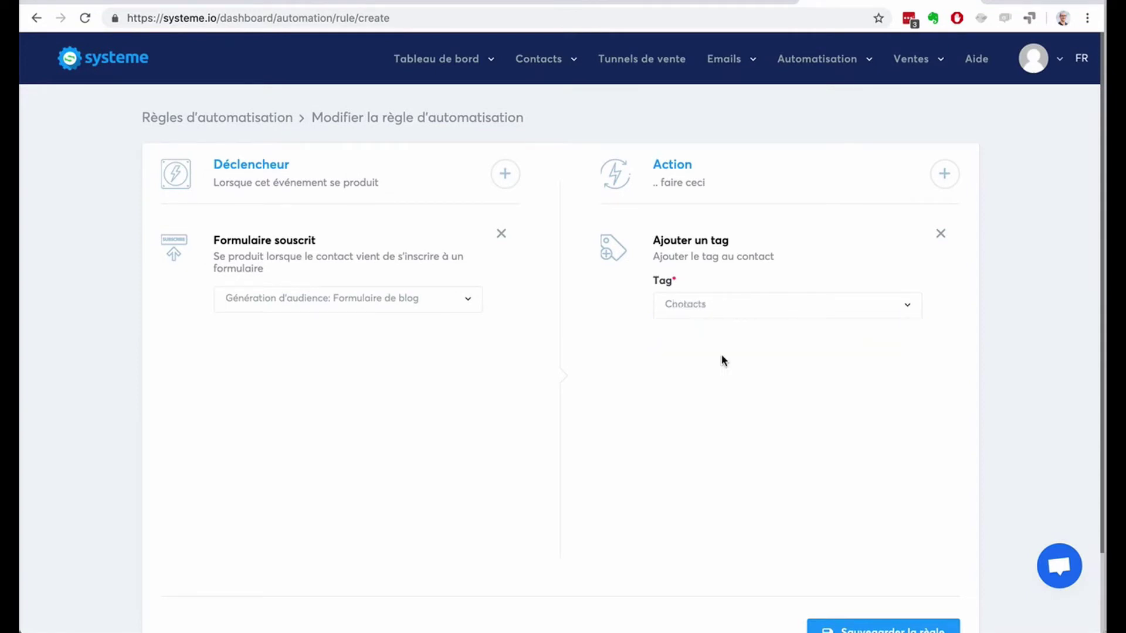
Add an "S'abonner à la campagne" action to the rule and choose the campaign "7 conseils pour ...".
click(943, 174)
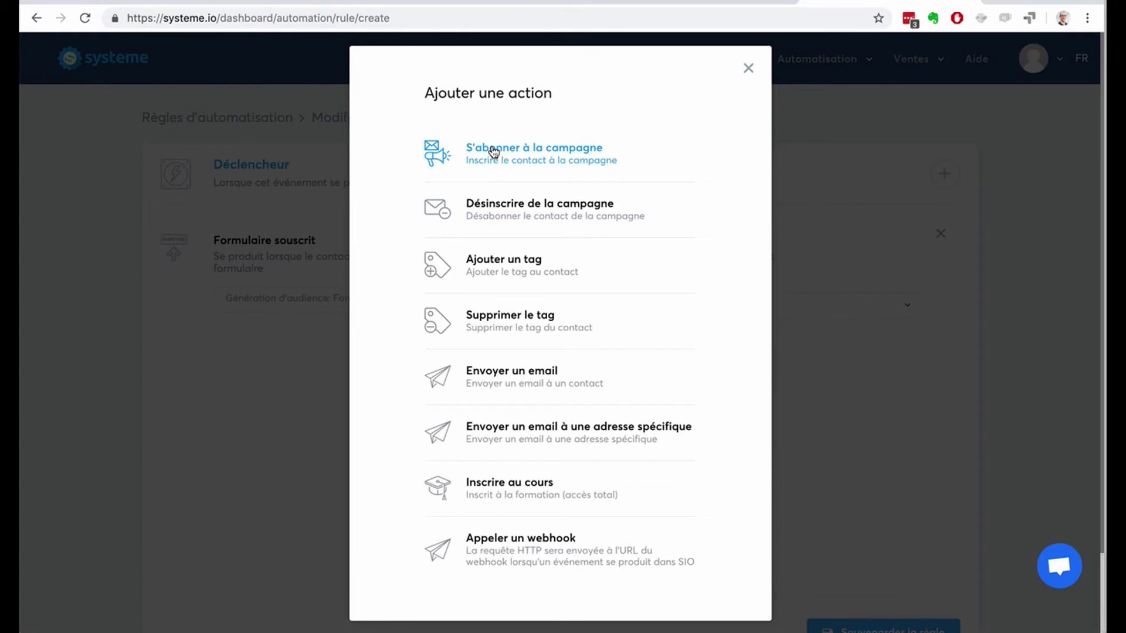
click(494, 153)
click(733, 439)
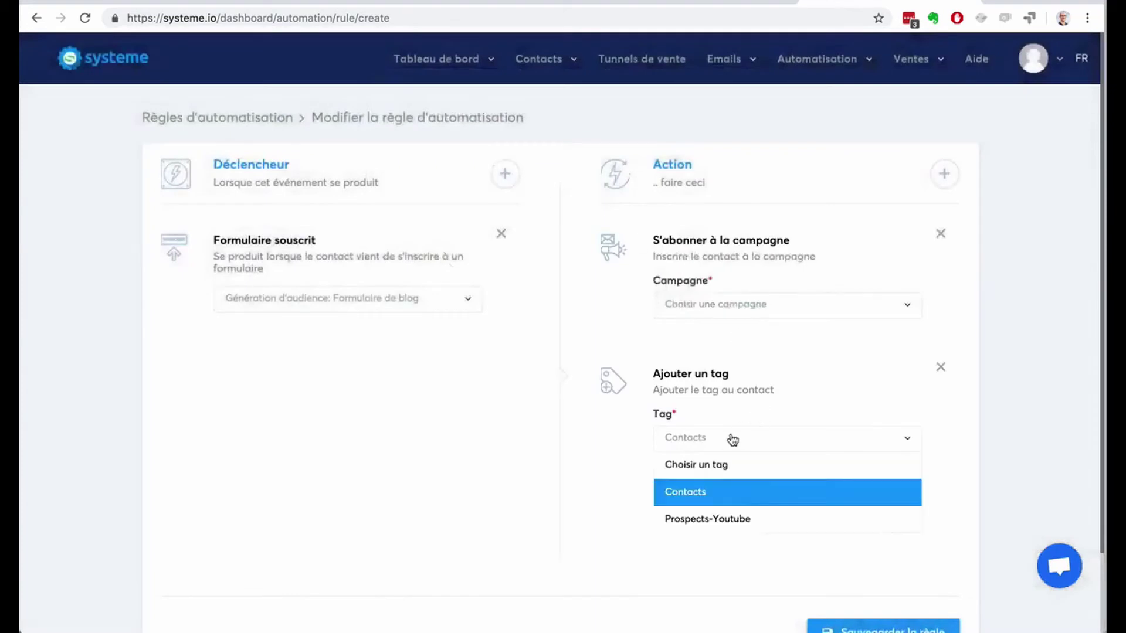
click(733, 438)
click(732, 304)
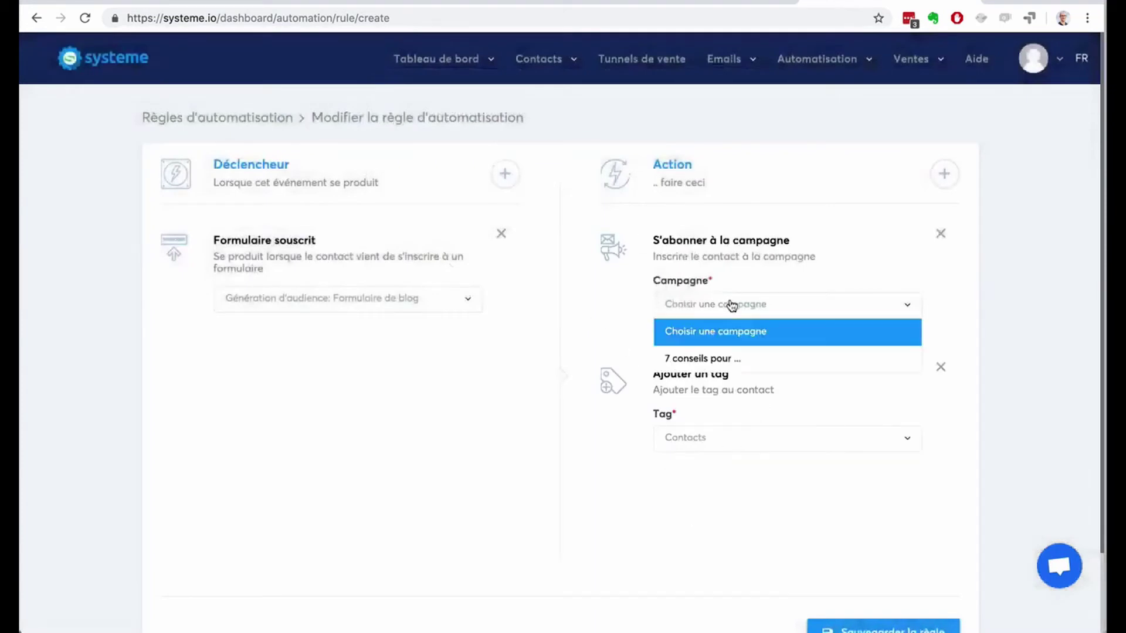
click(731, 360)
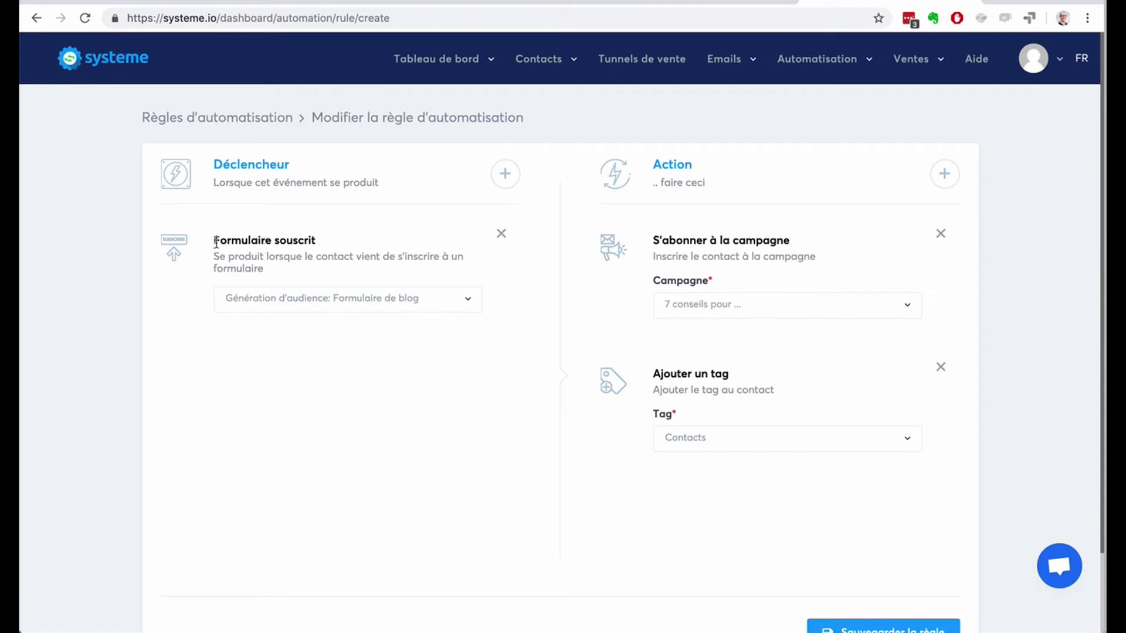
Check the trigger and both actions, and save the automation rule.
drag(209, 239, 330, 244)
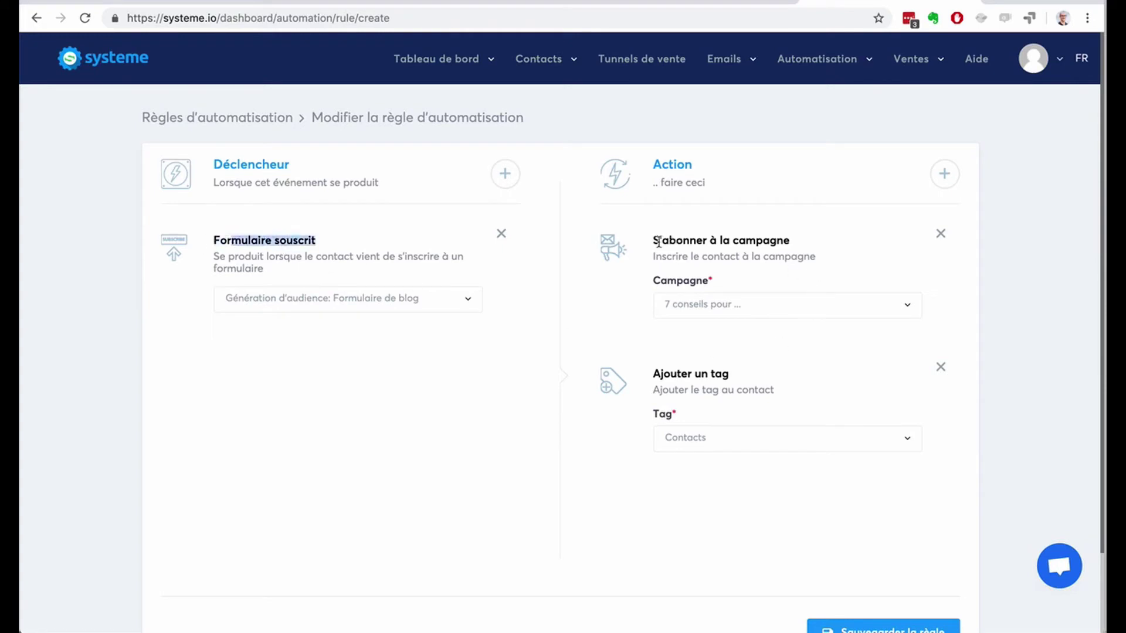
drag(653, 240, 770, 241)
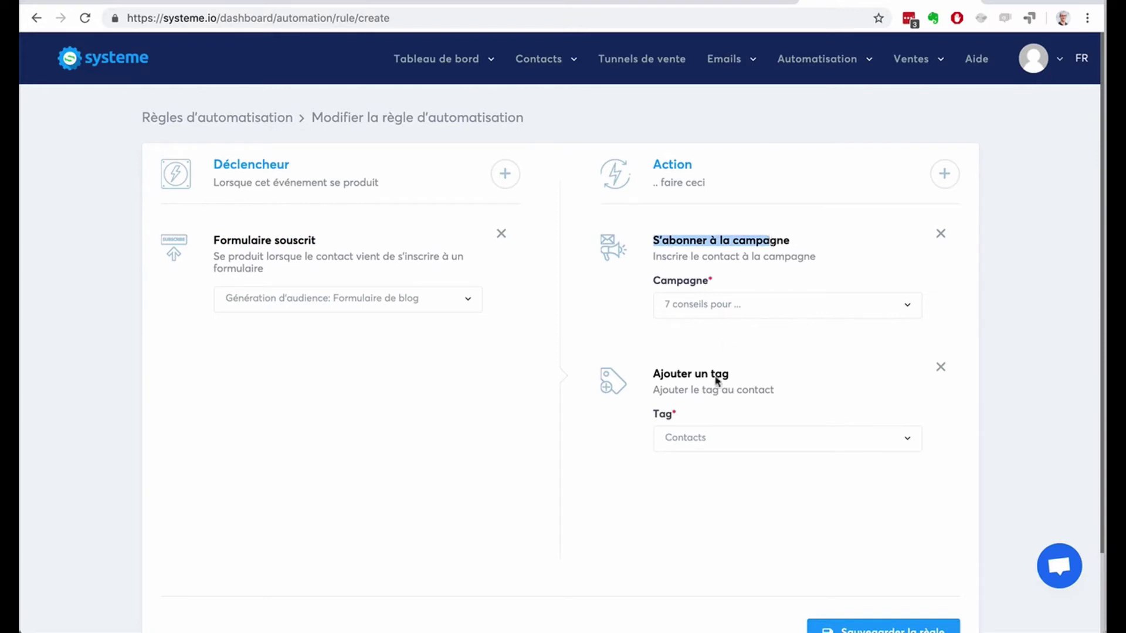
drag(654, 373, 679, 374)
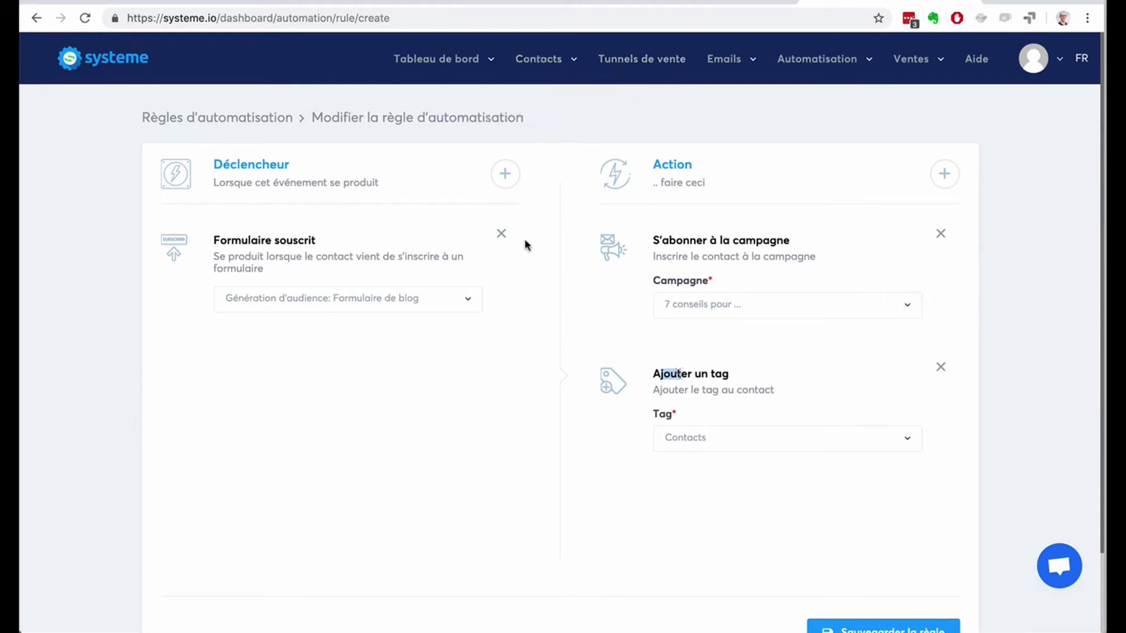
scroll(929, 455, down, 3)
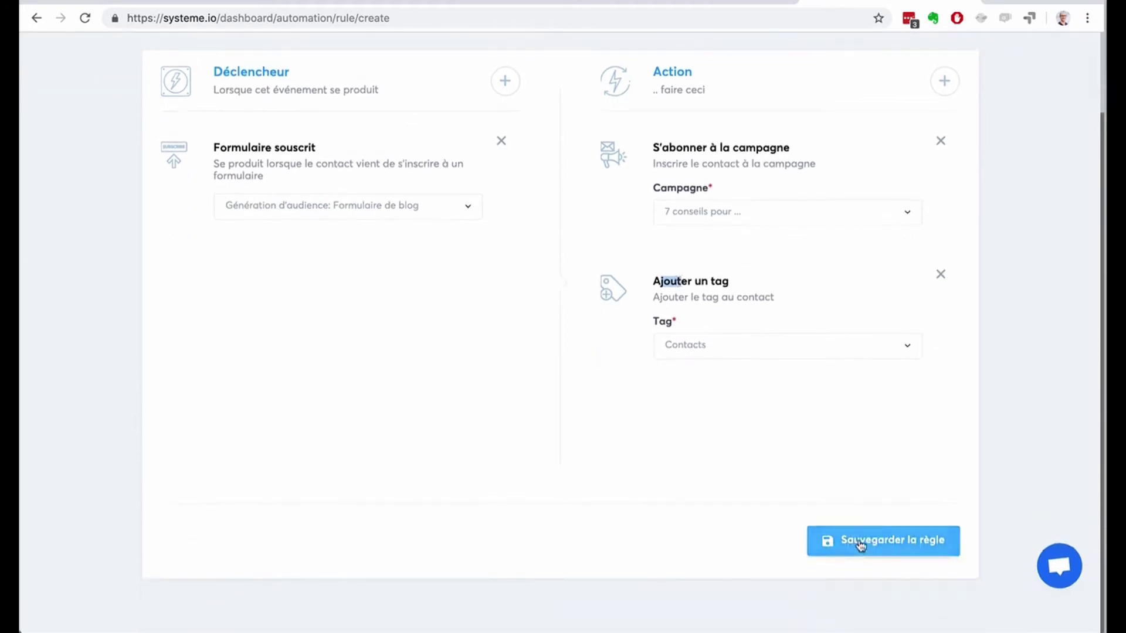
click(860, 545)
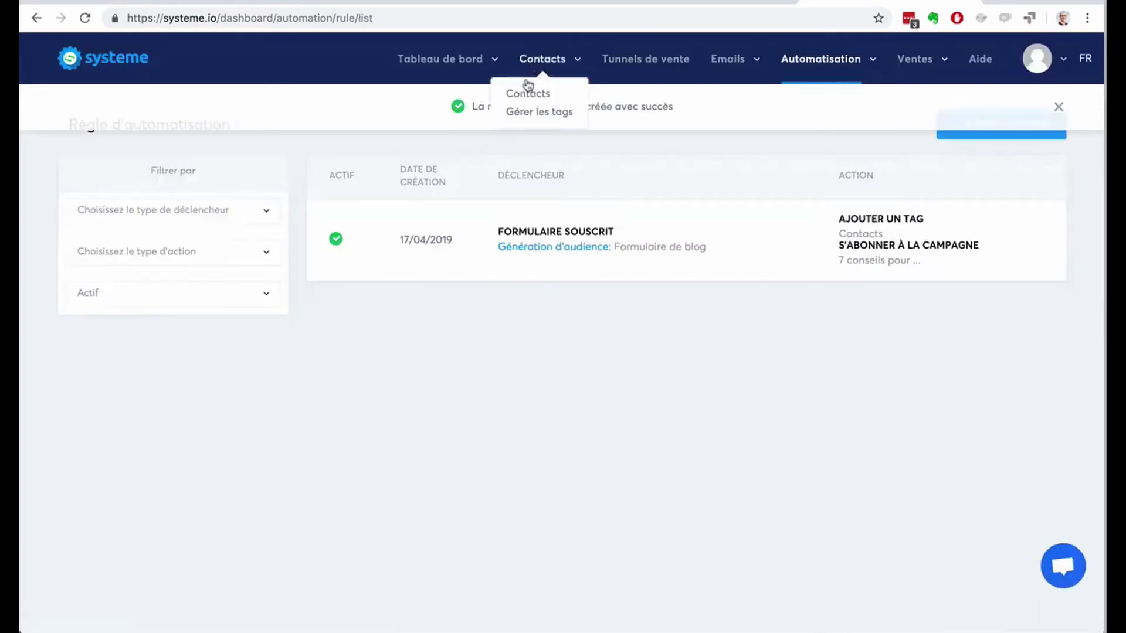
In the contact list, enable the Tag filter and set its condition to "Aucun tag".
click(527, 94)
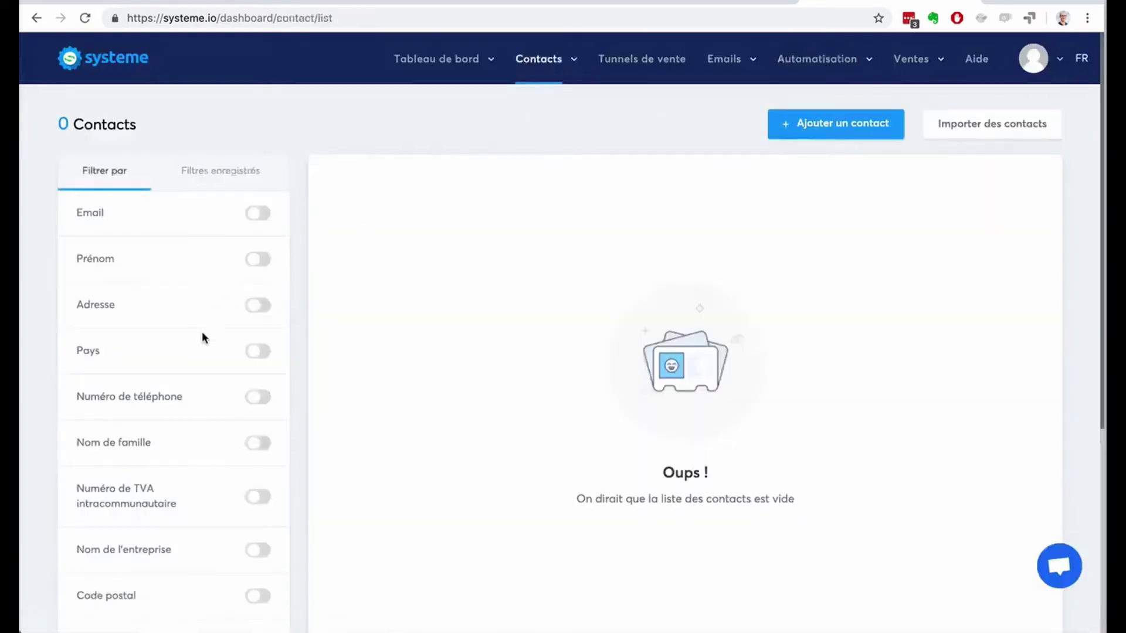
scroll(201, 332, down, 5)
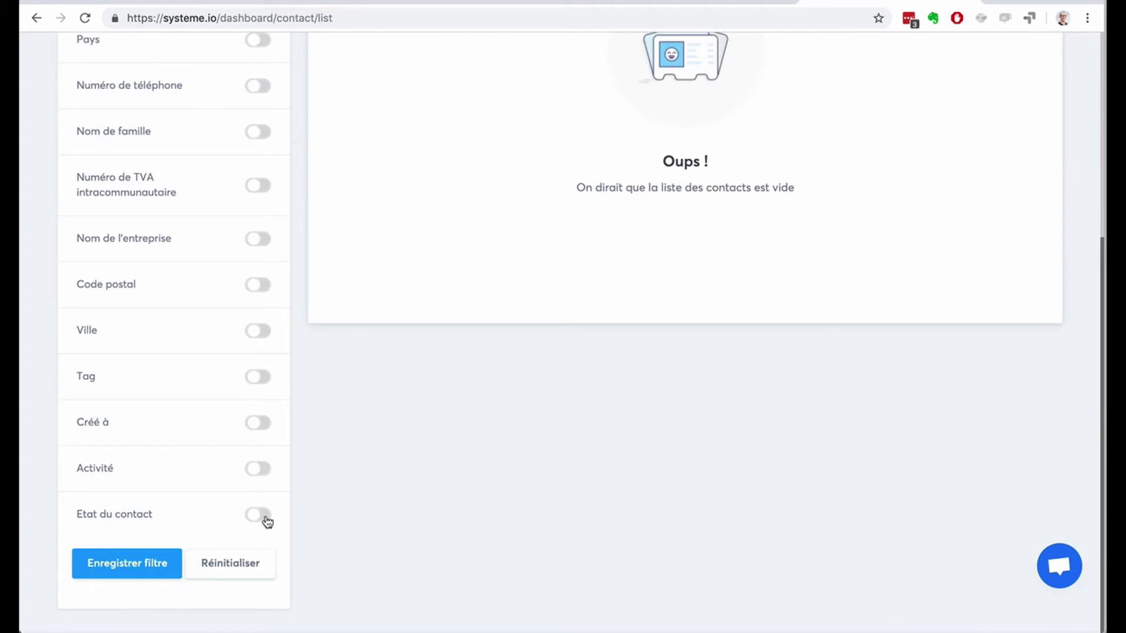
click(263, 380)
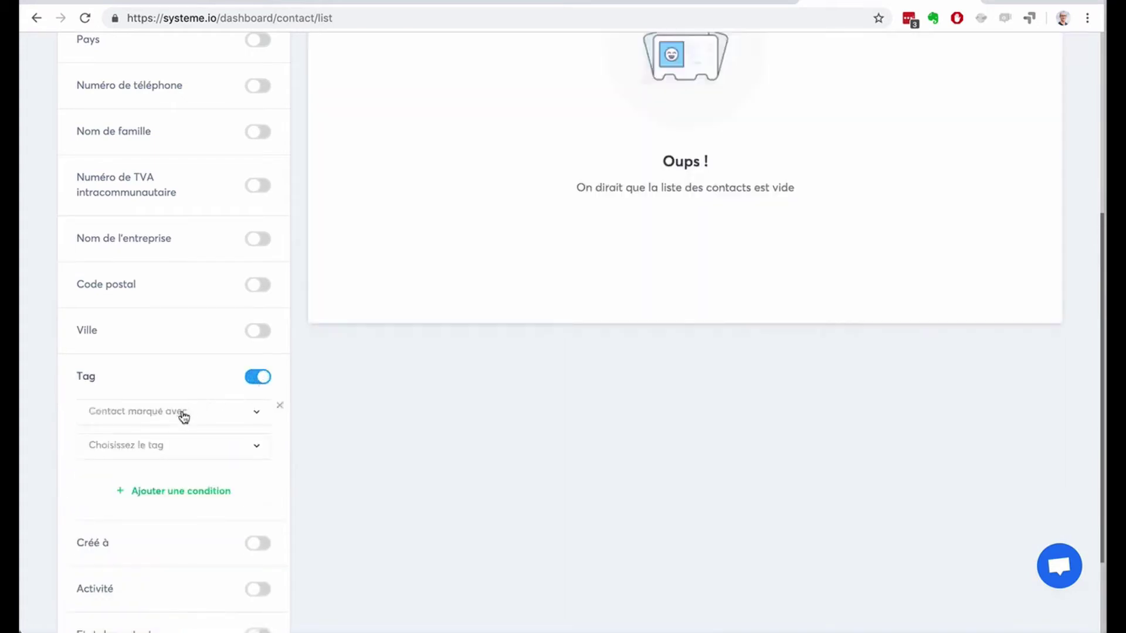
click(184, 416)
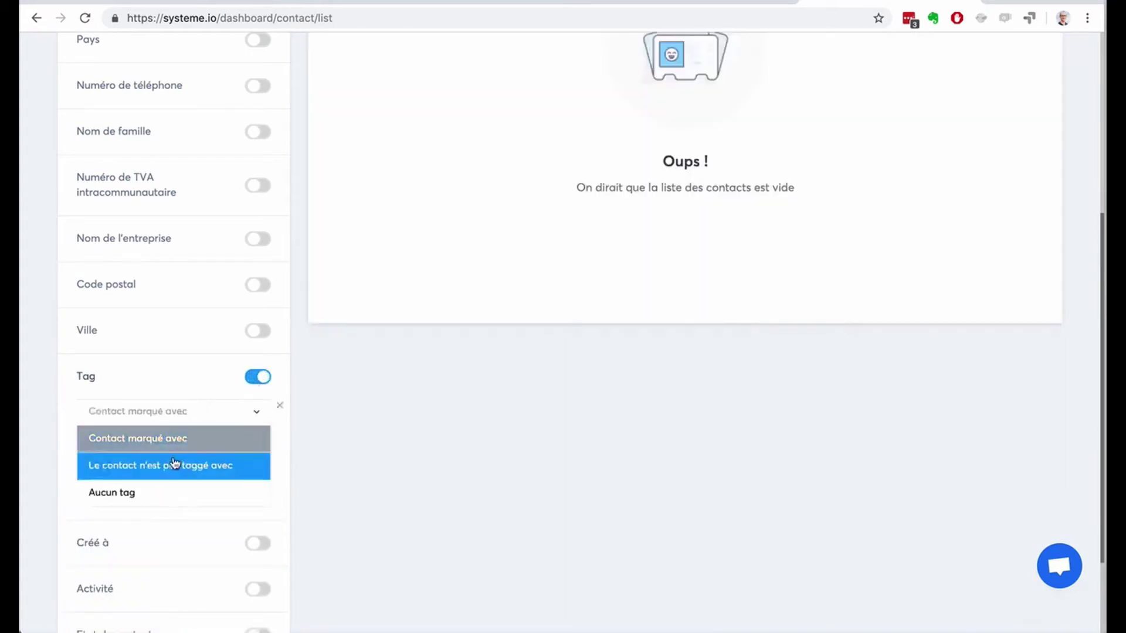
click(168, 490)
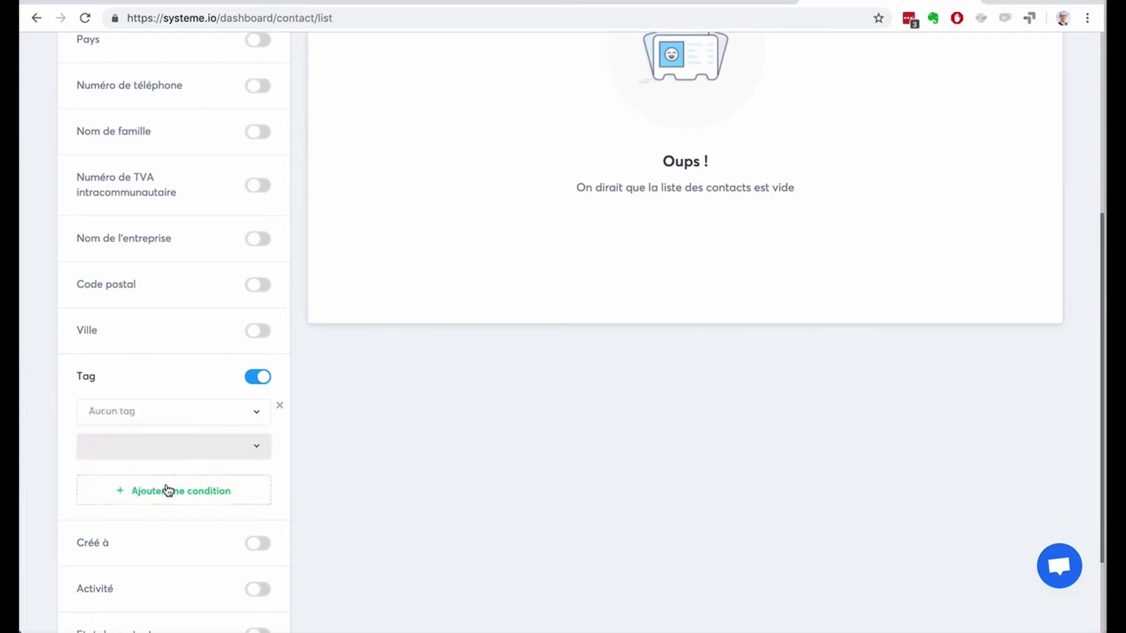
scroll(474, 288, up, 5)
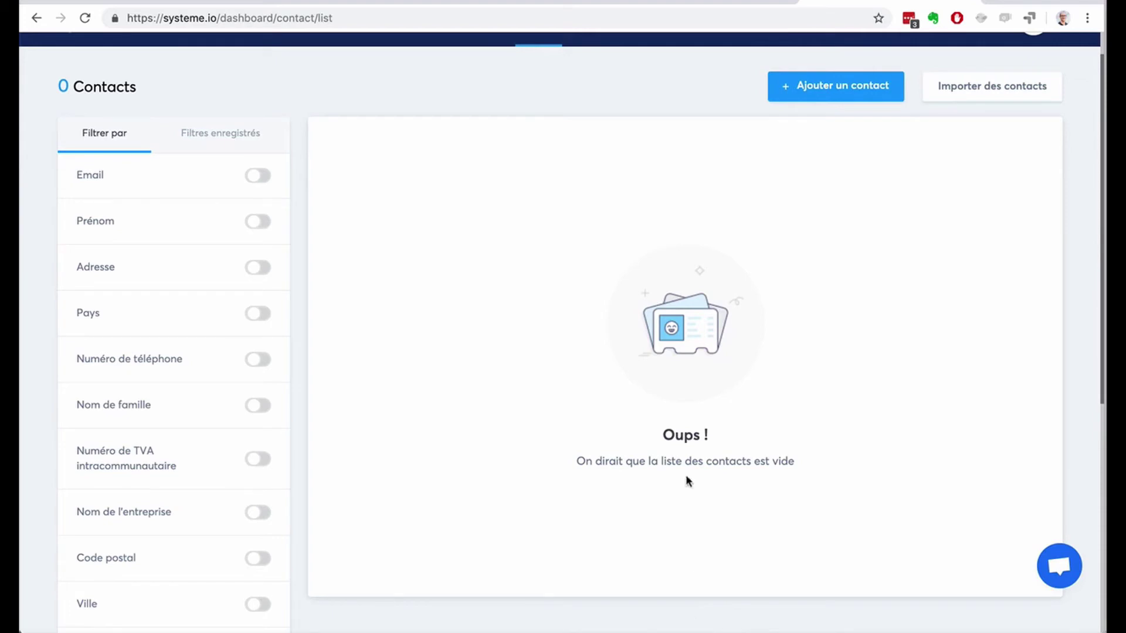
scroll(686, 476, up, 1)
Return to the automation rules list and go on to the workflow editor's list.
mouse_move(820, 59)
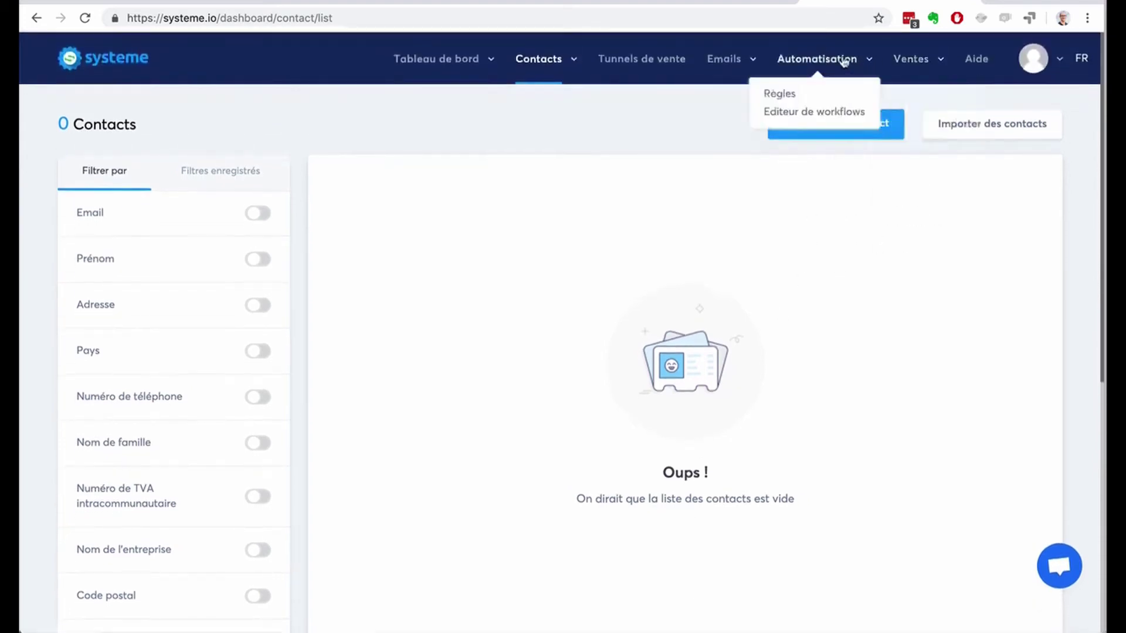
click(784, 94)
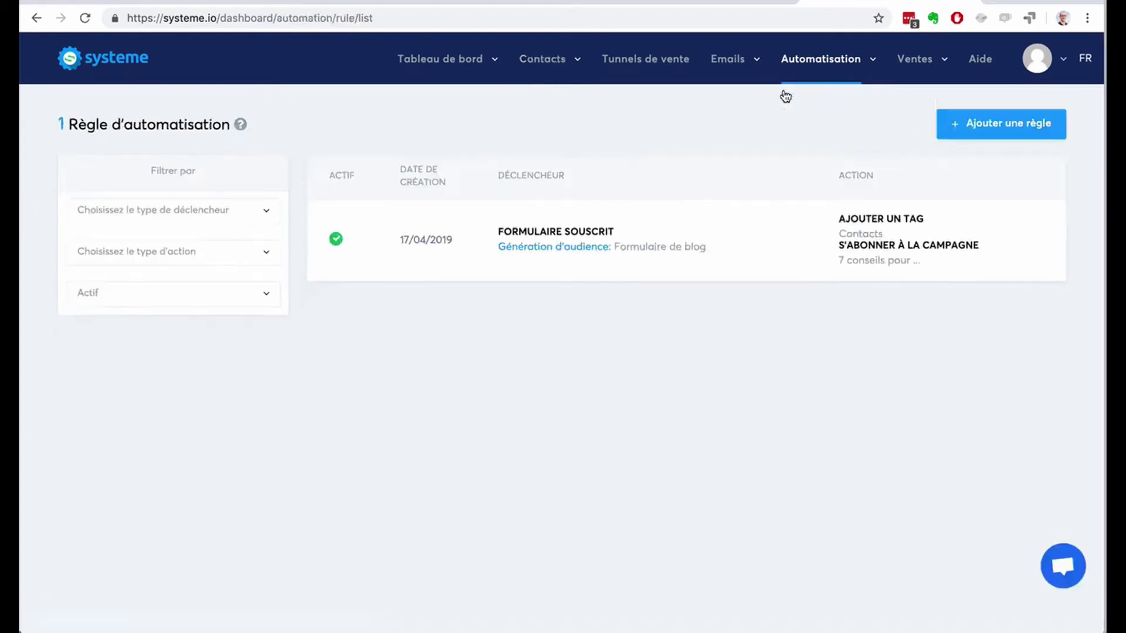
mouse_move(790, 76)
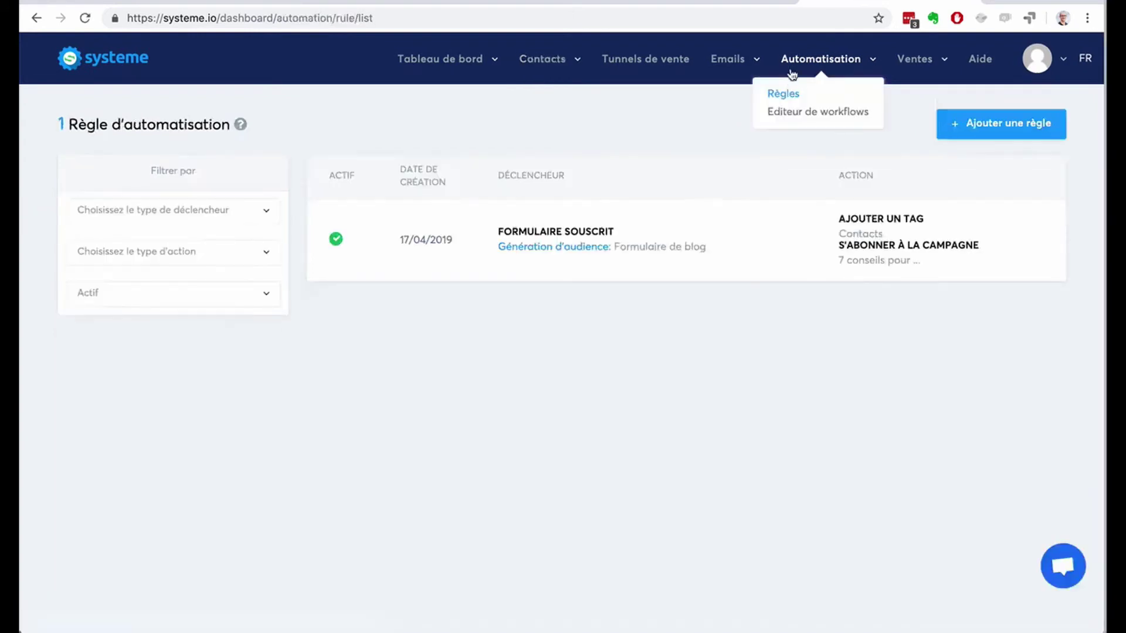
click(792, 112)
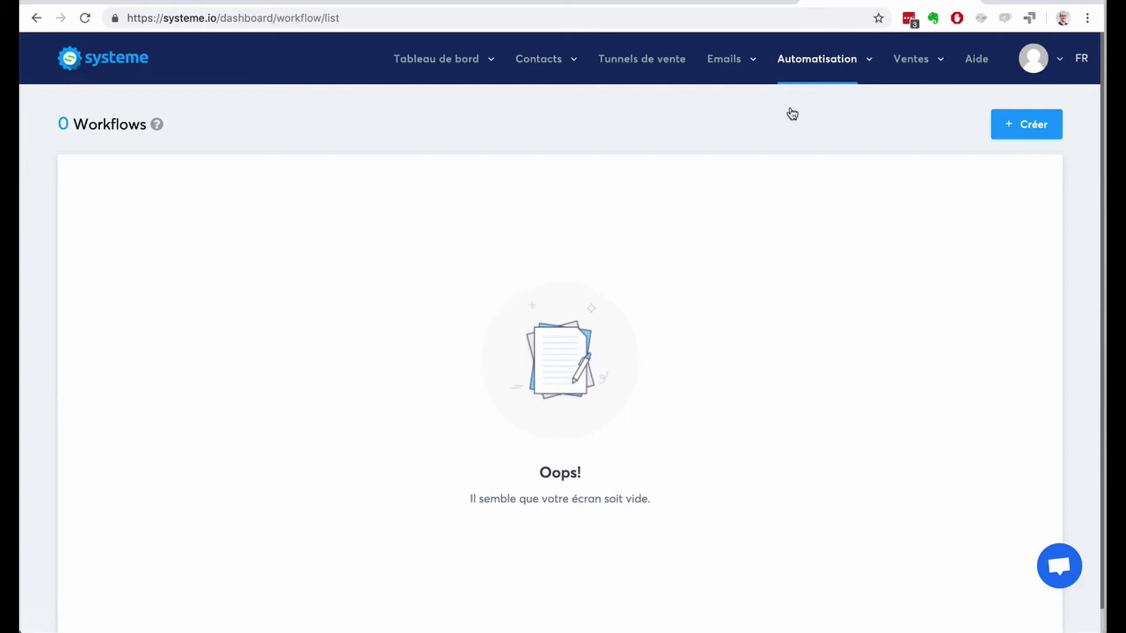
Create a new workflow named "Workflow" and open it in the builder.
click(1026, 123)
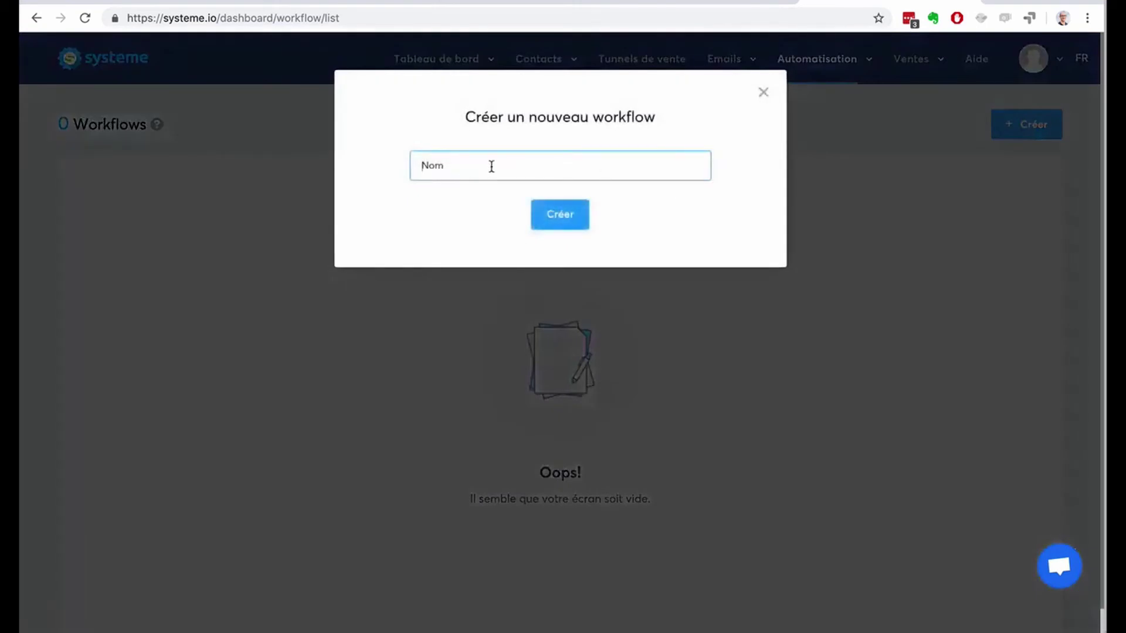
text(Workflow)
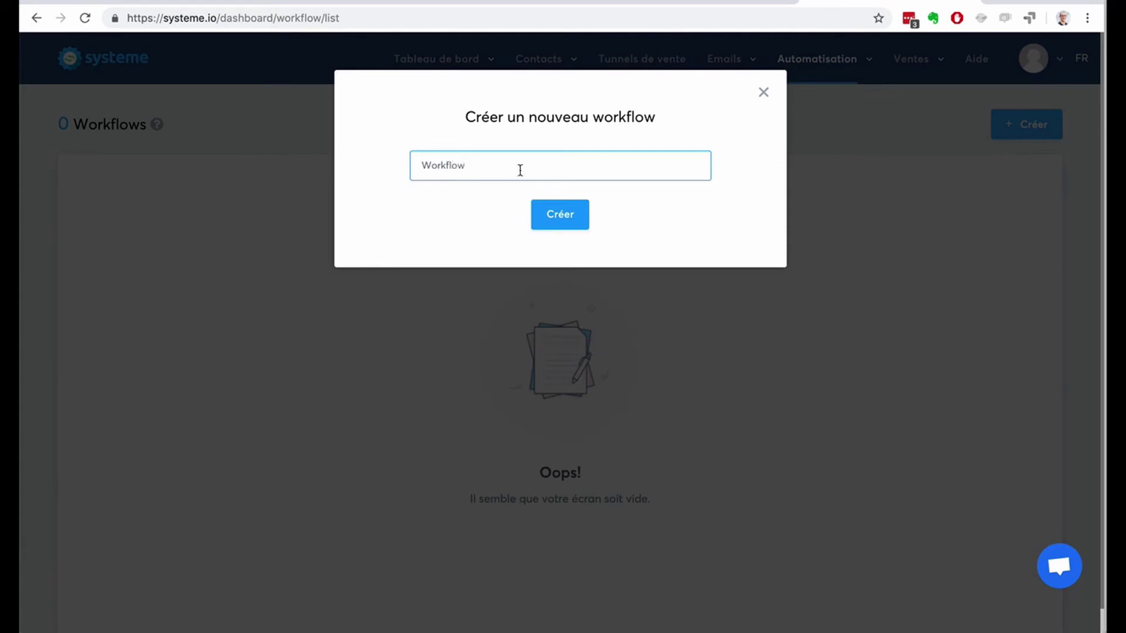
click(545, 213)
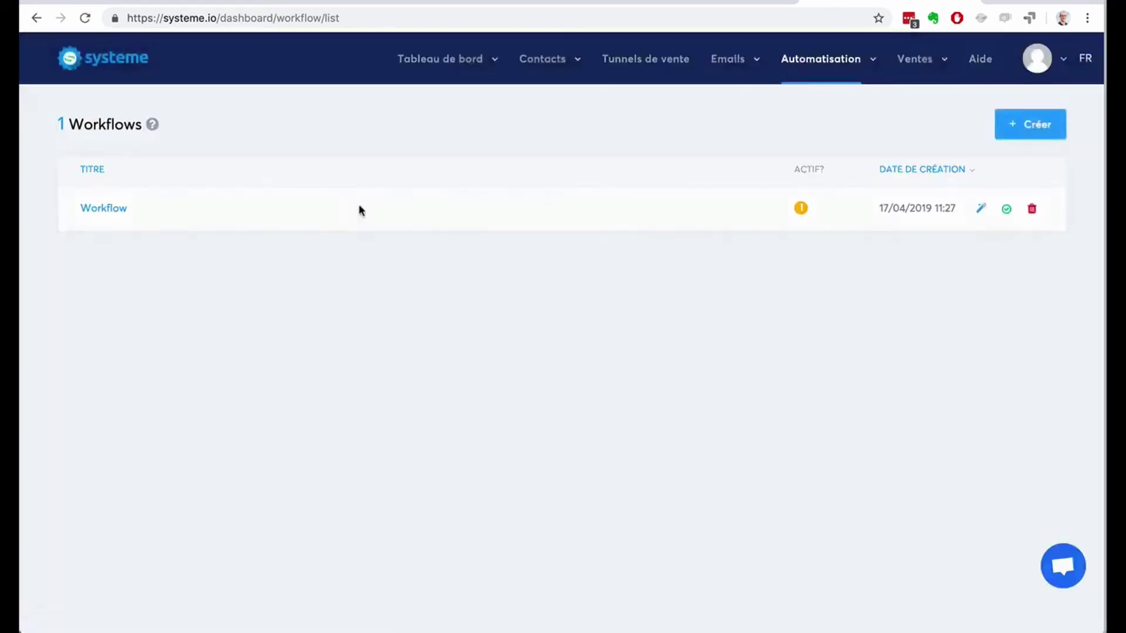
click(105, 209)
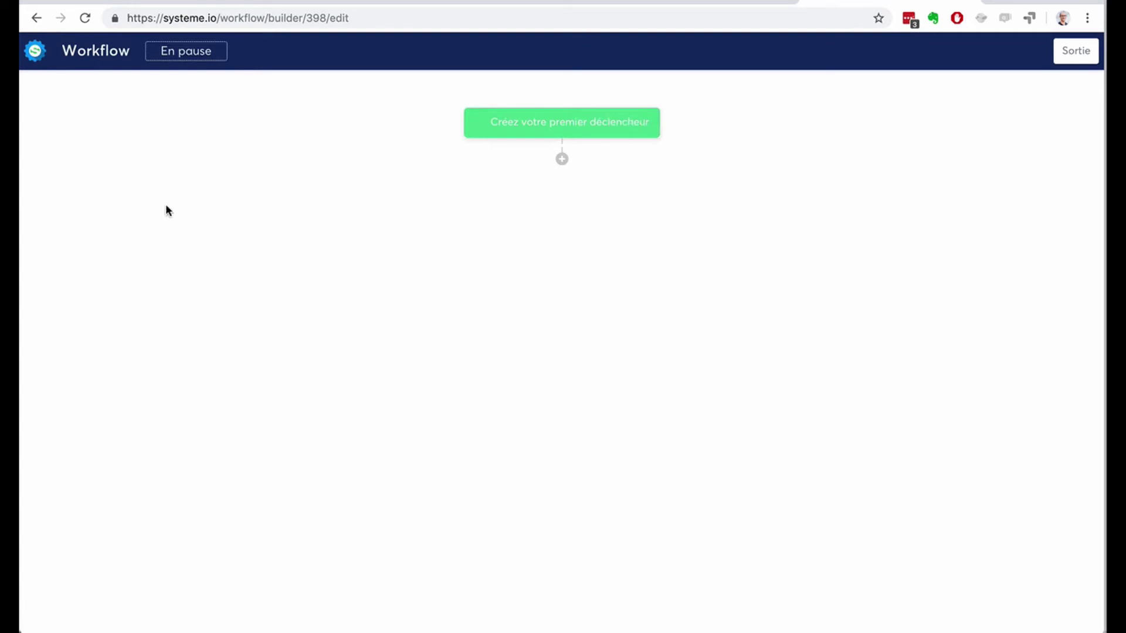
Add a "Formulaire d'inscription" trigger to the workflow for the "Formulaire de blog" form of the "Génération d'audience" funnel.
click(578, 124)
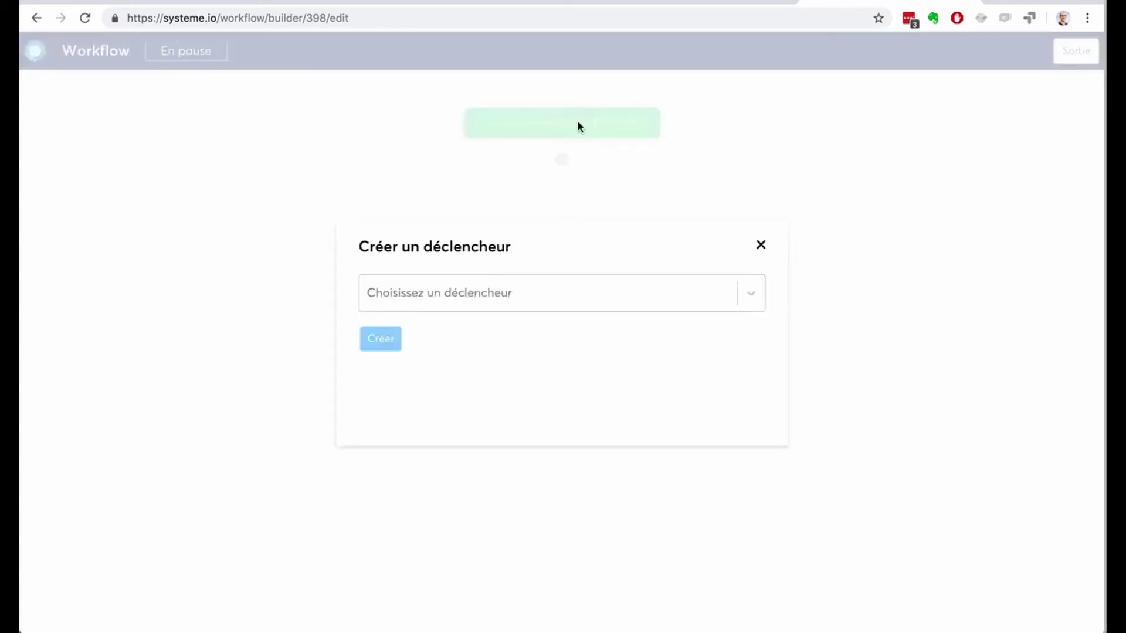
click(561, 289)
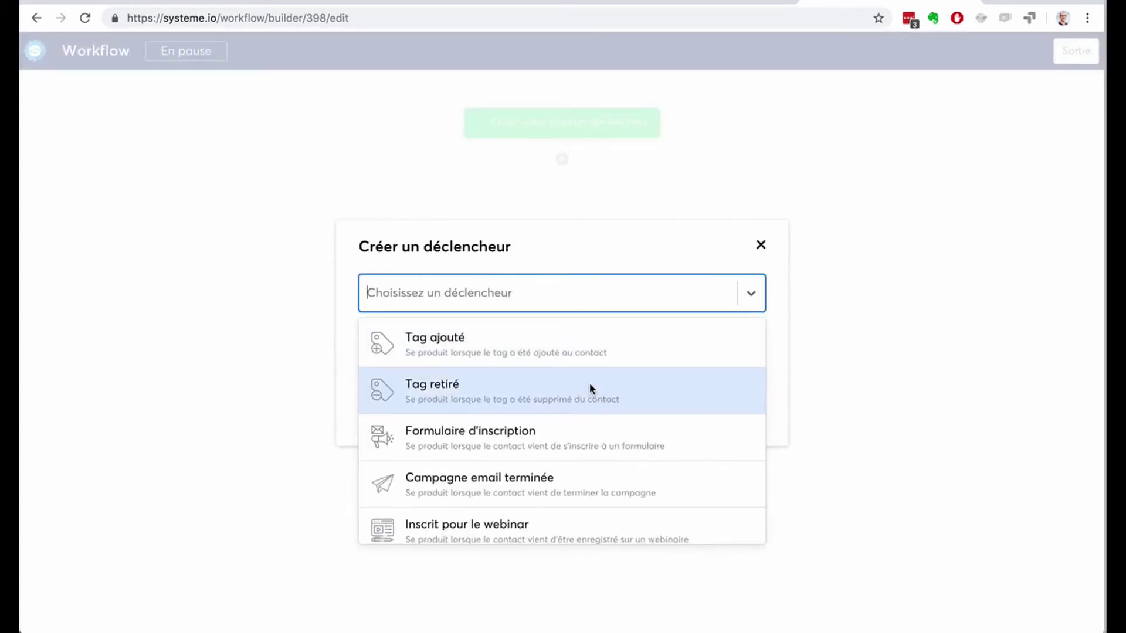
click(591, 434)
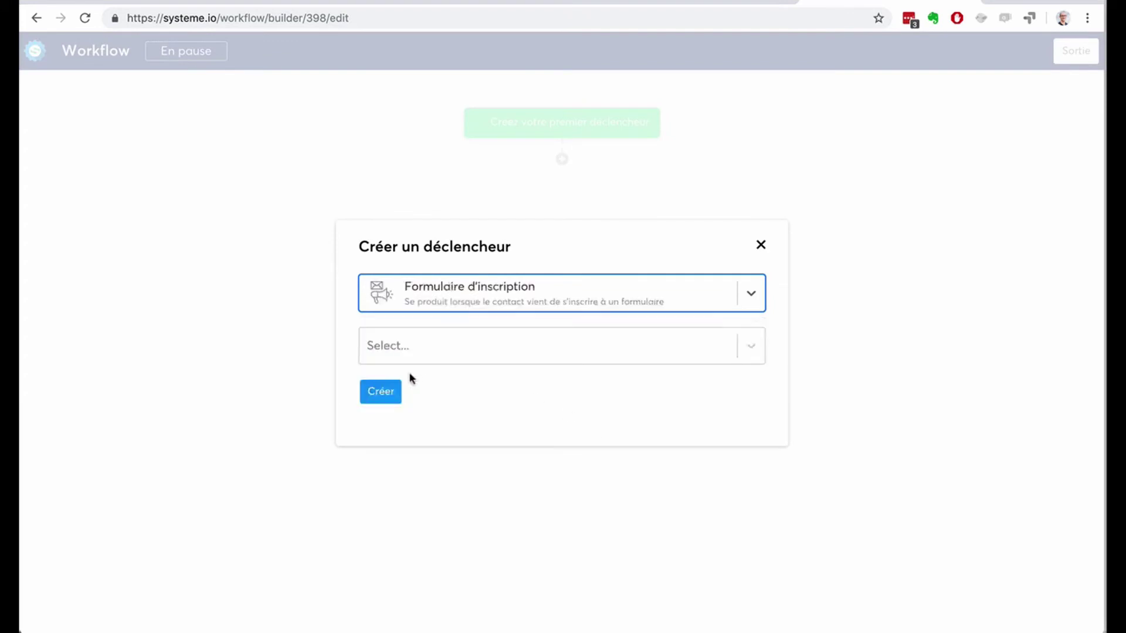
click(484, 355)
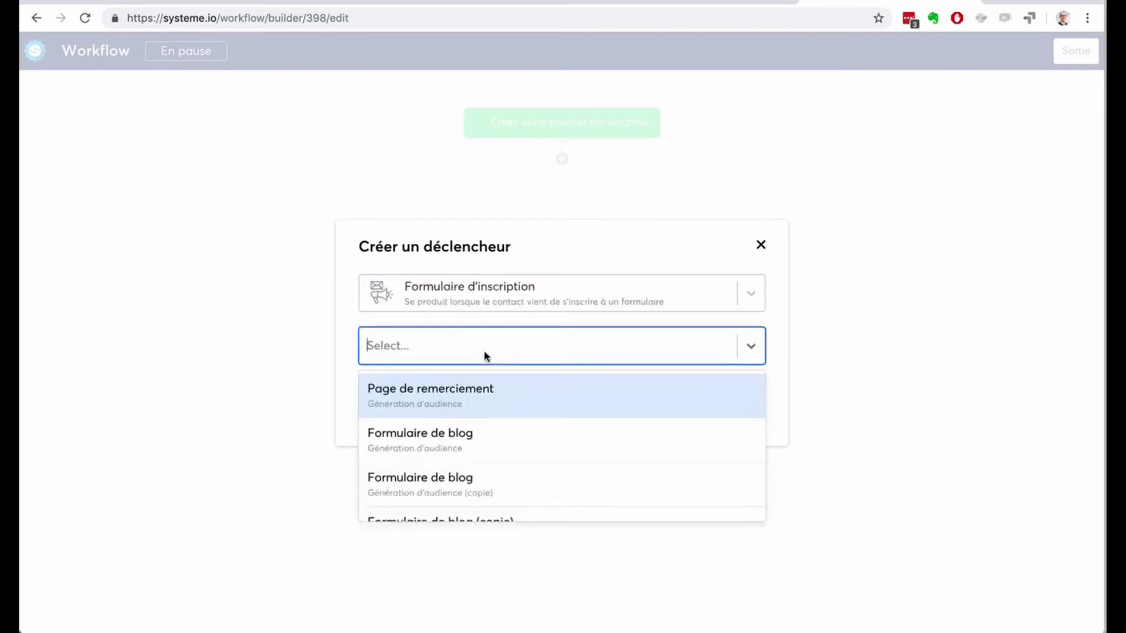
click(488, 441)
click(379, 391)
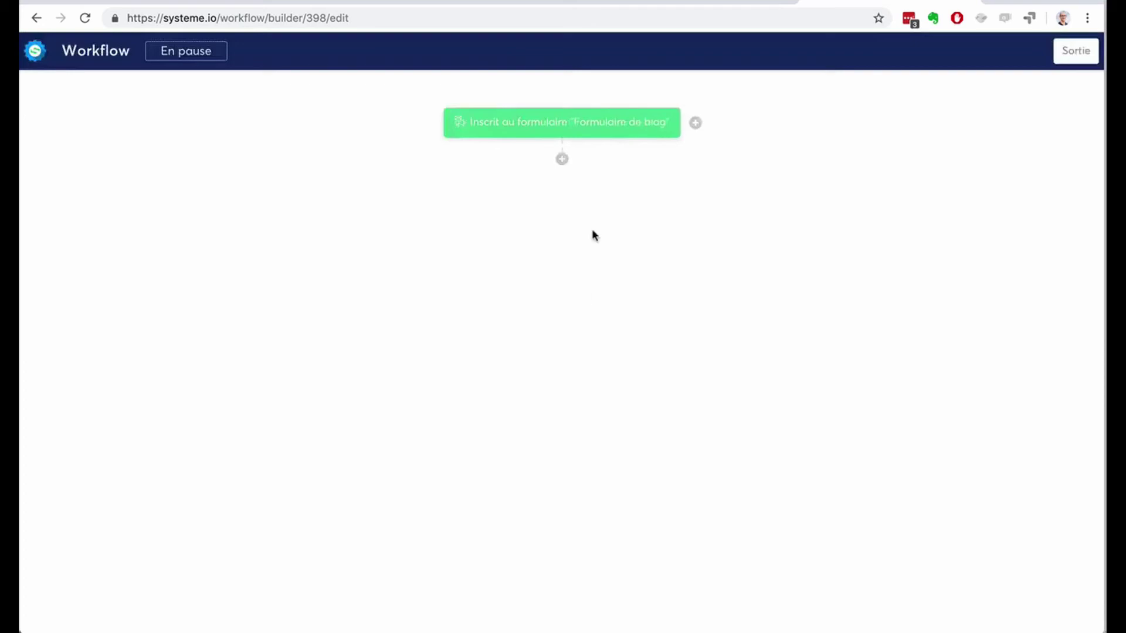
Add an "Ajouter un tag" action below the form trigger, using the "Contacts" tag.
click(561, 161)
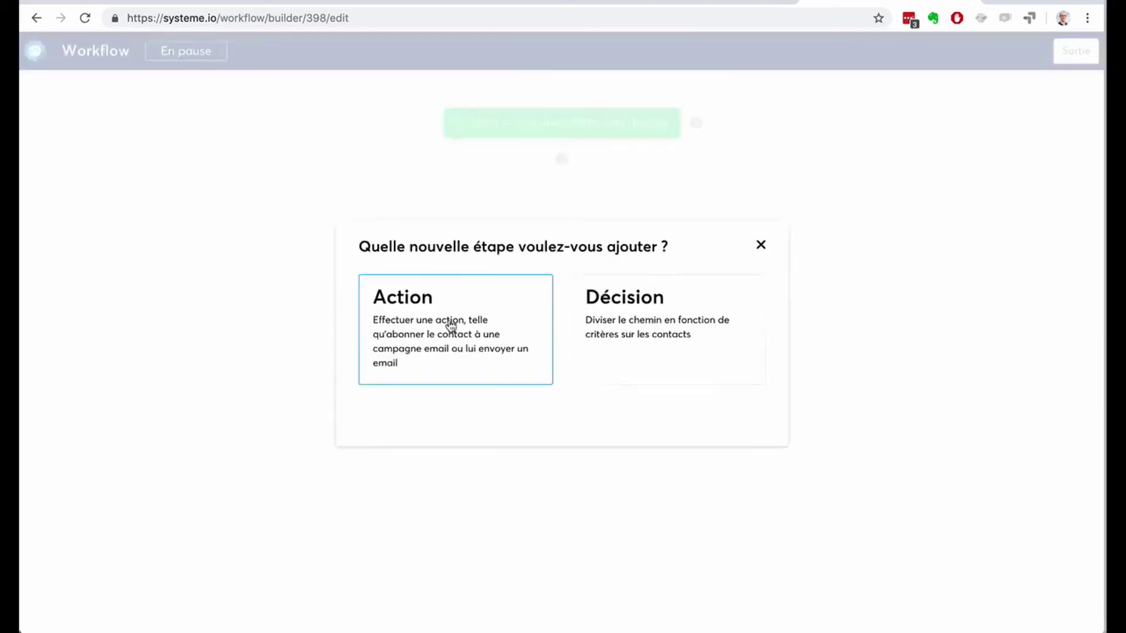
click(448, 320)
click(461, 300)
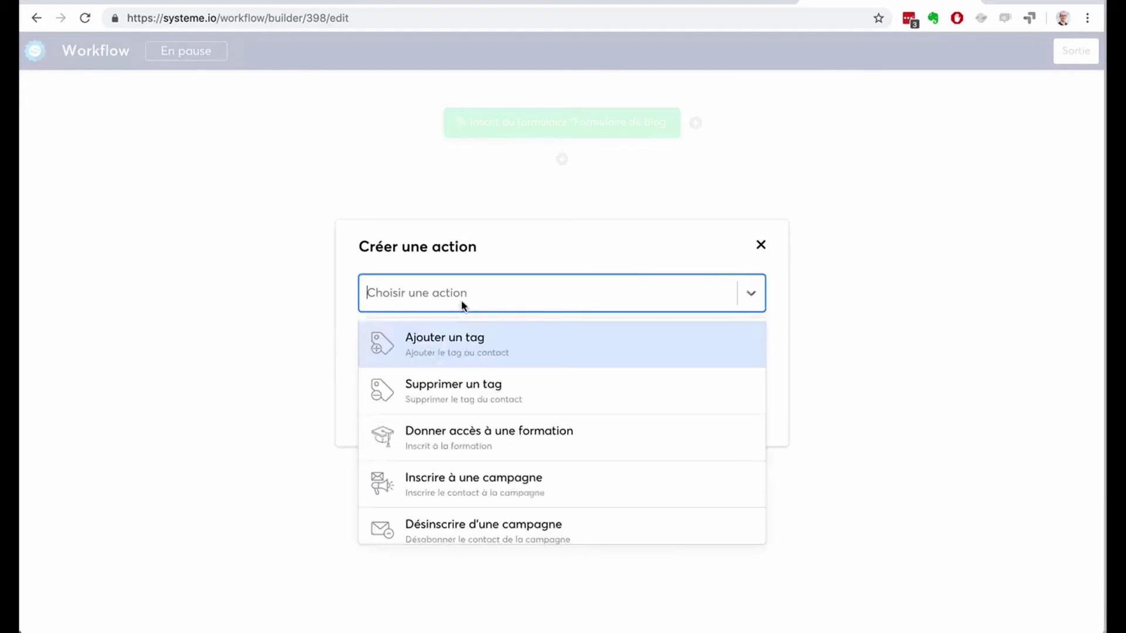
click(472, 351)
click(427, 339)
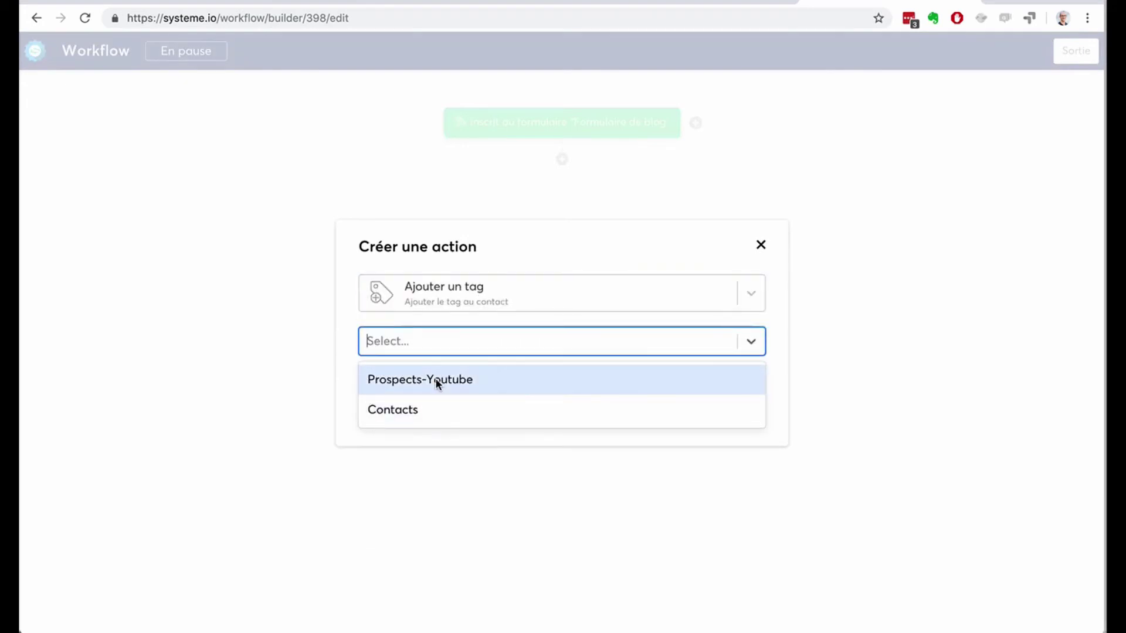
click(435, 407)
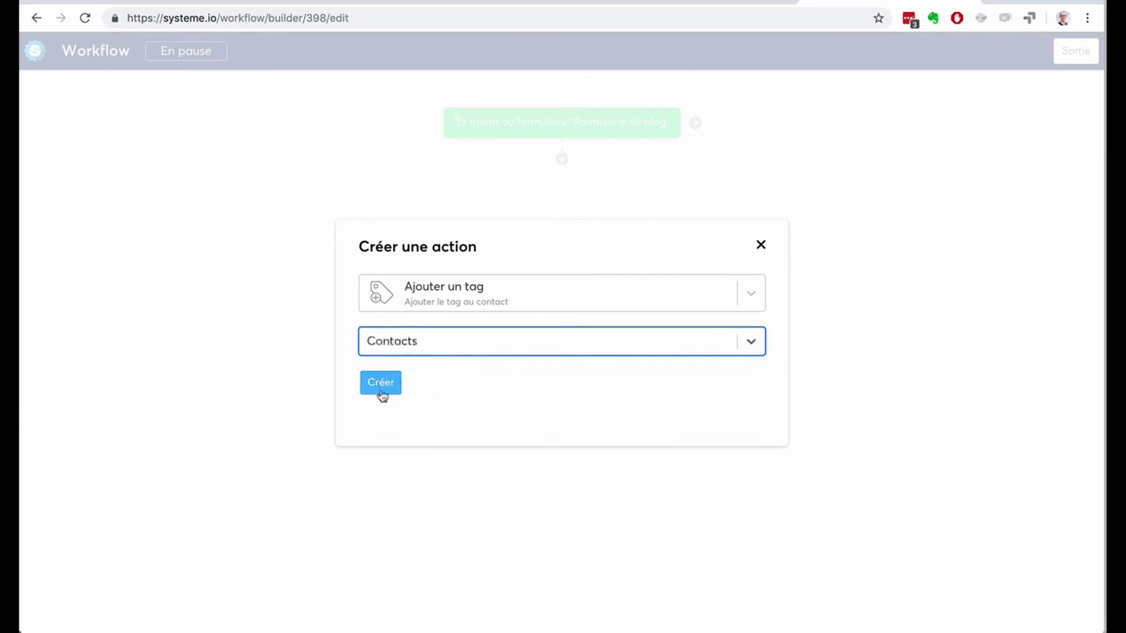
click(382, 386)
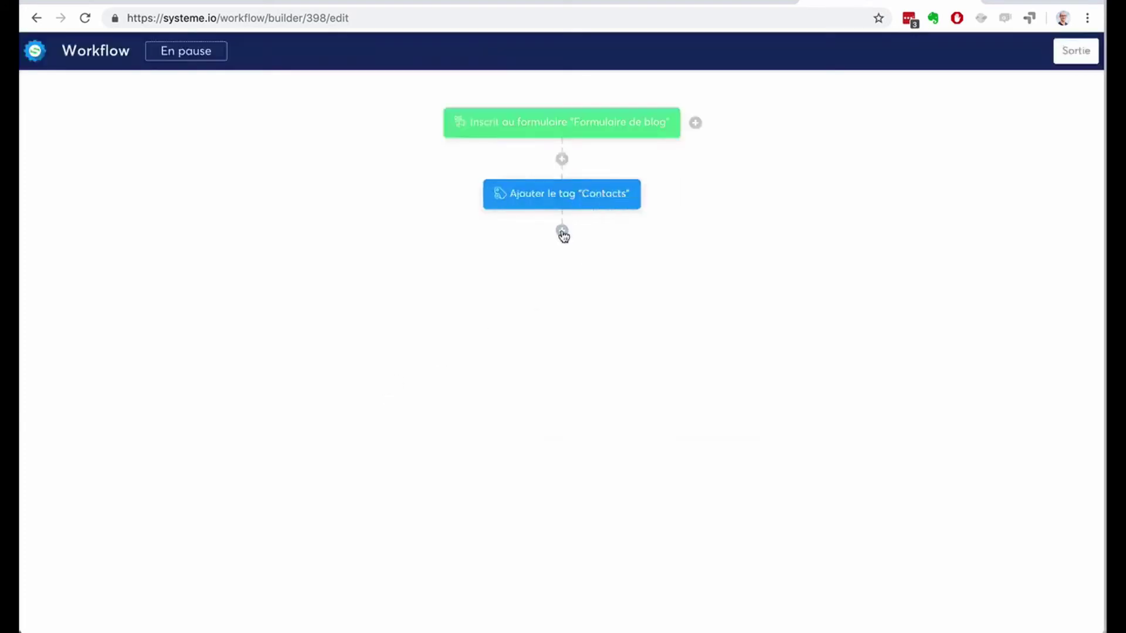
Examine the action types and the decision settings available for a step after the tag action, without adding one.
click(561, 231)
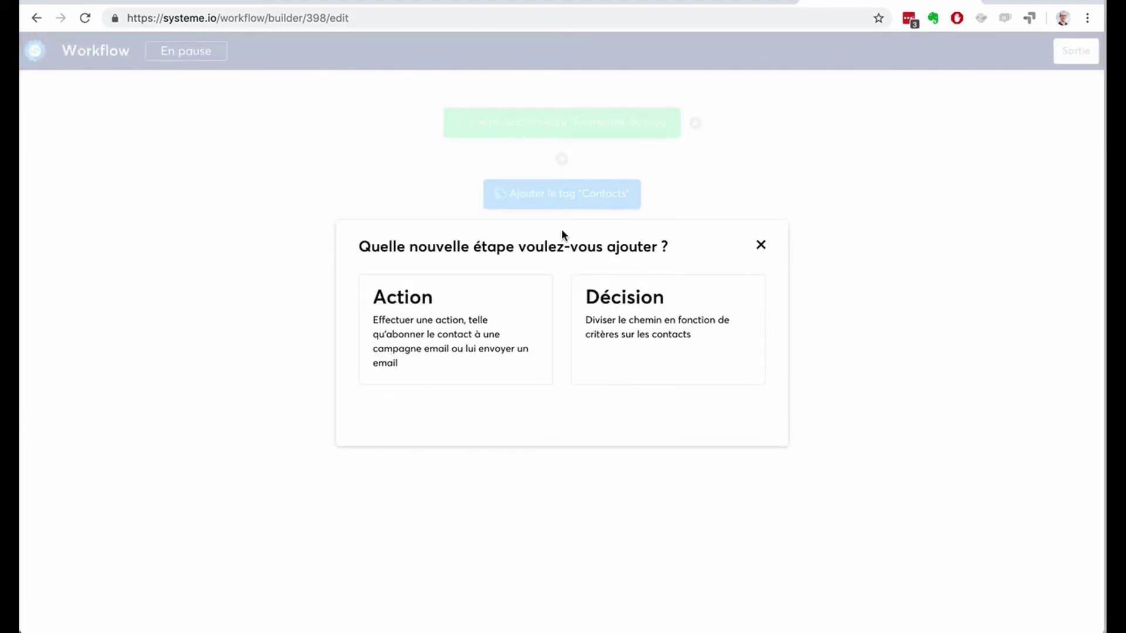
click(431, 330)
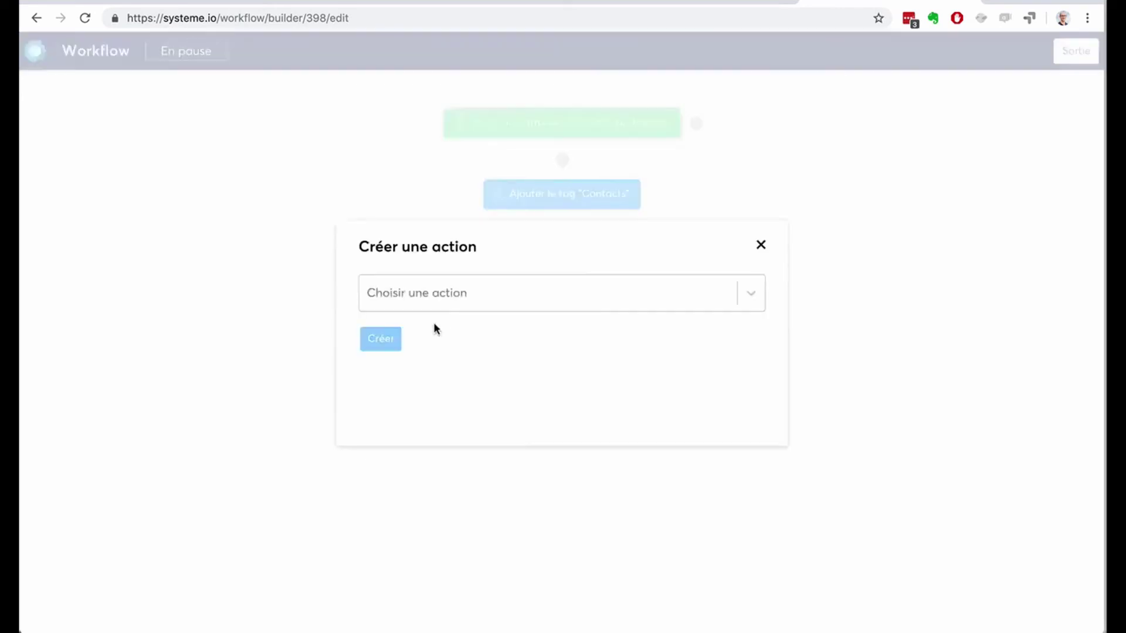
click(452, 291)
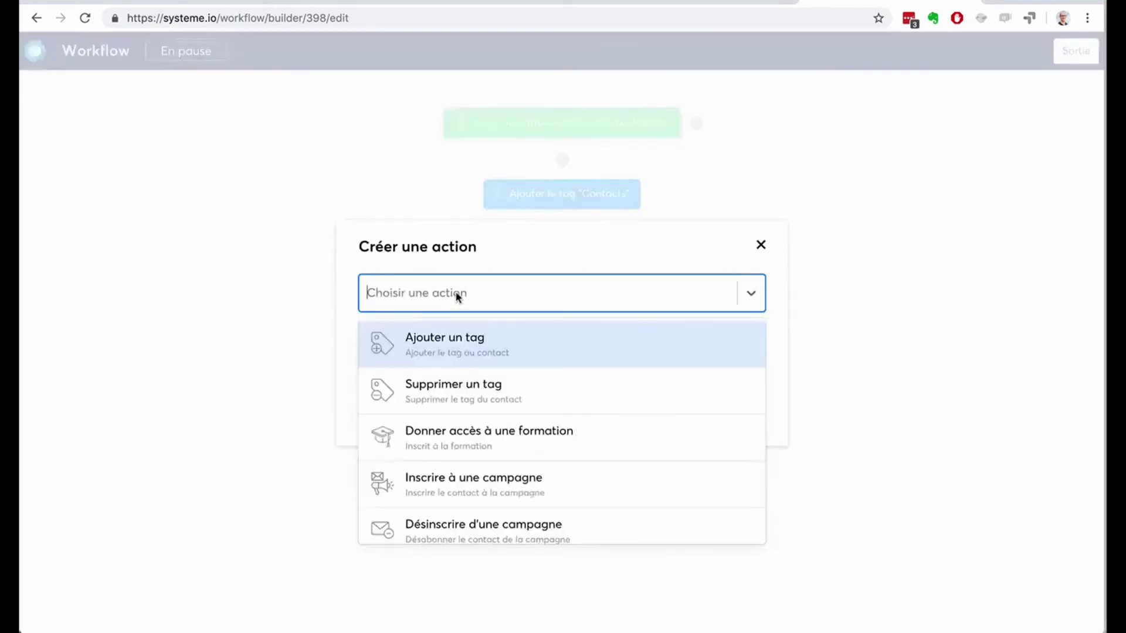
scroll(635, 384, down, 2)
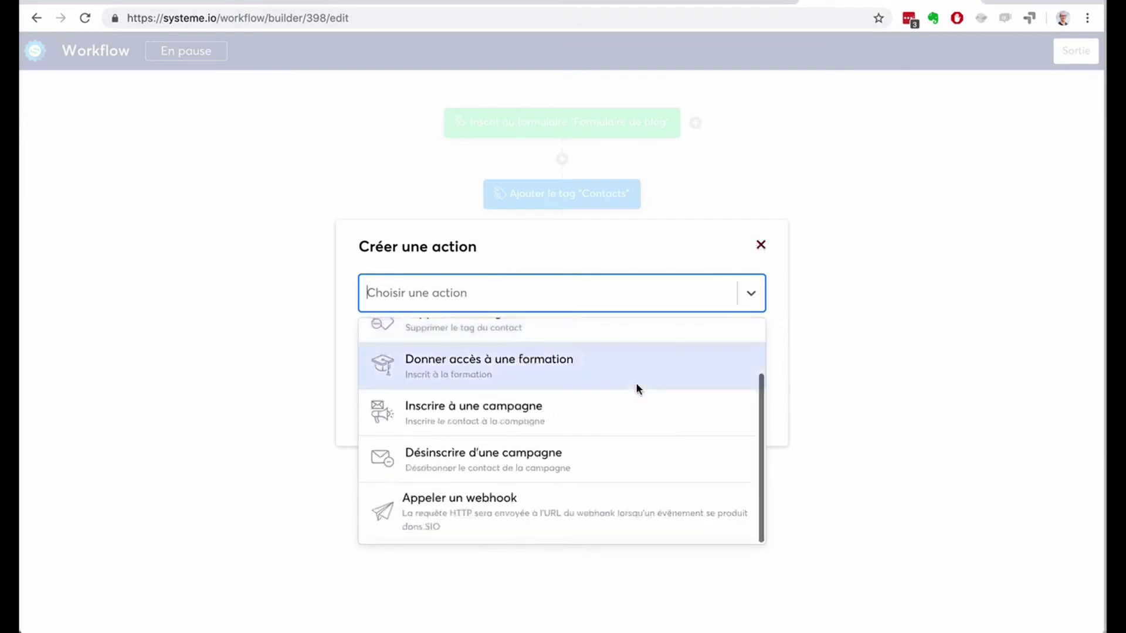
click(760, 249)
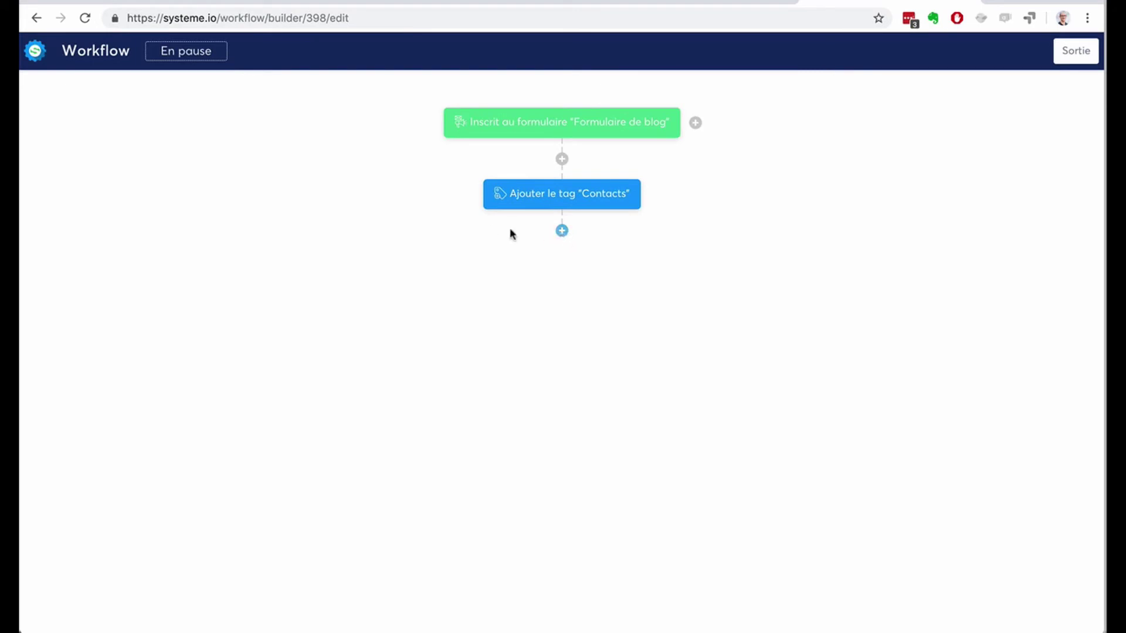
click(562, 231)
click(626, 302)
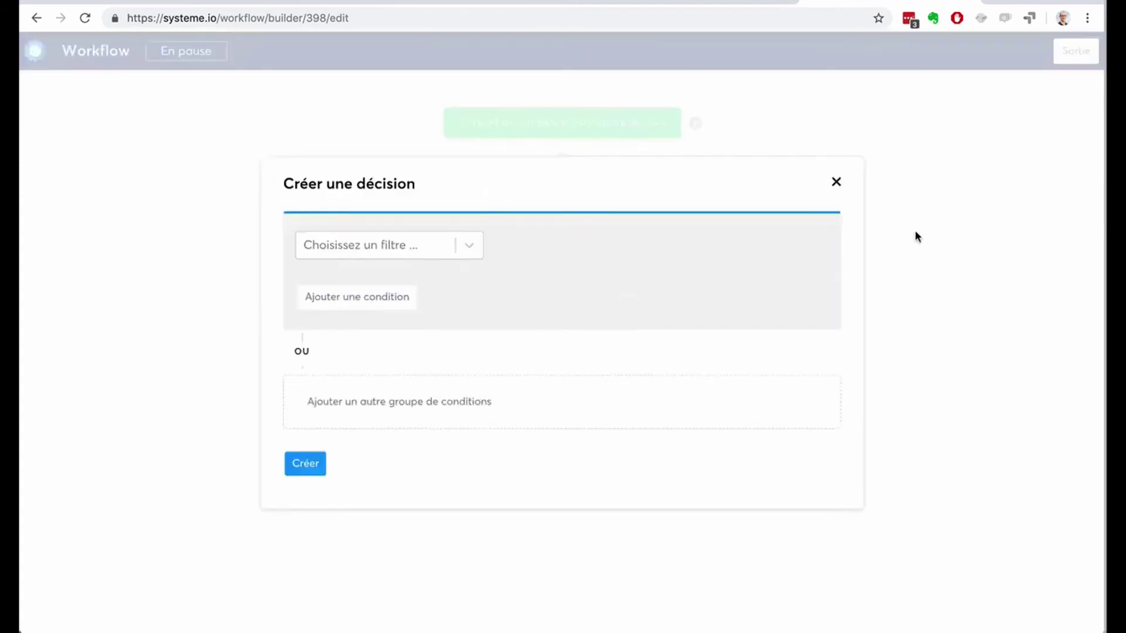
click(837, 184)
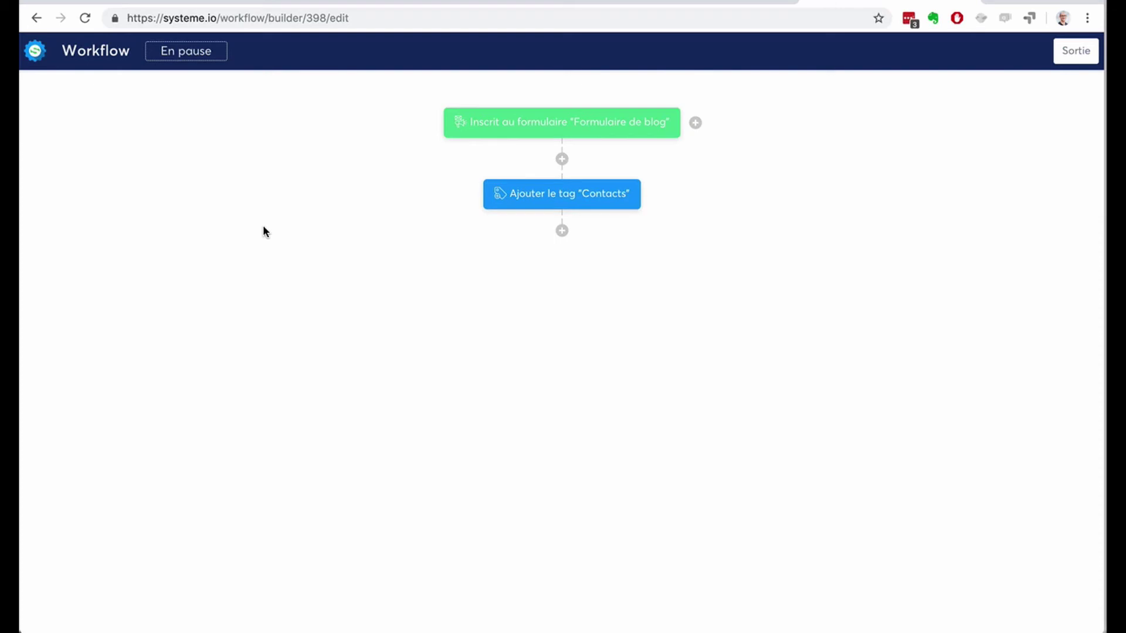
Add an "Inscrire à une campagne" action below the tag action, with the campaign "7 conseils pour ...".
click(561, 232)
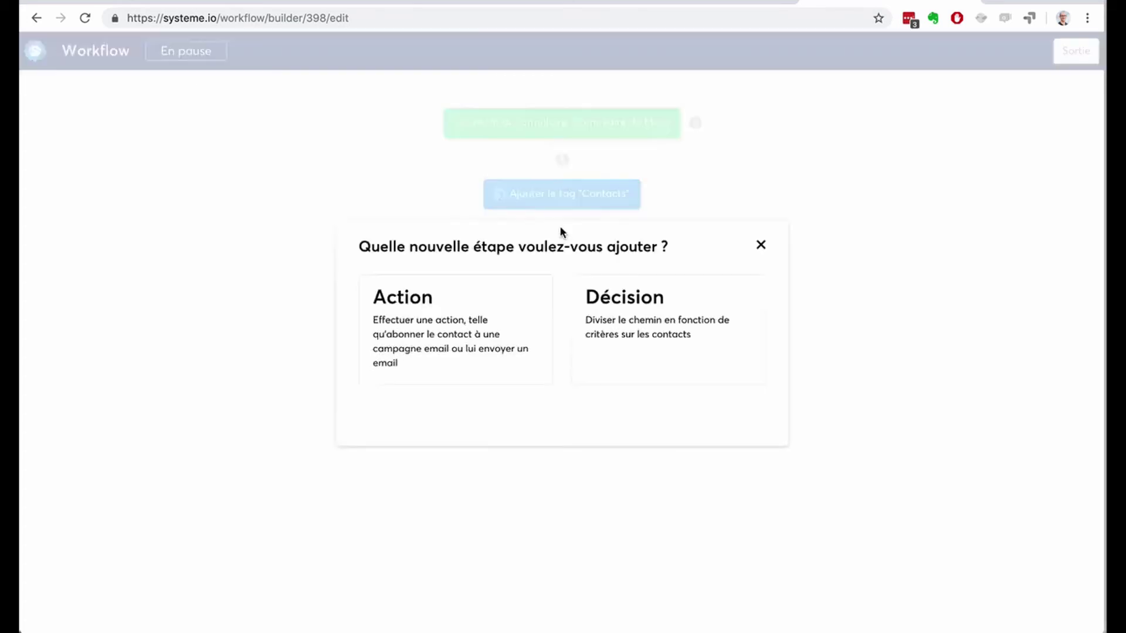
click(493, 306)
click(506, 306)
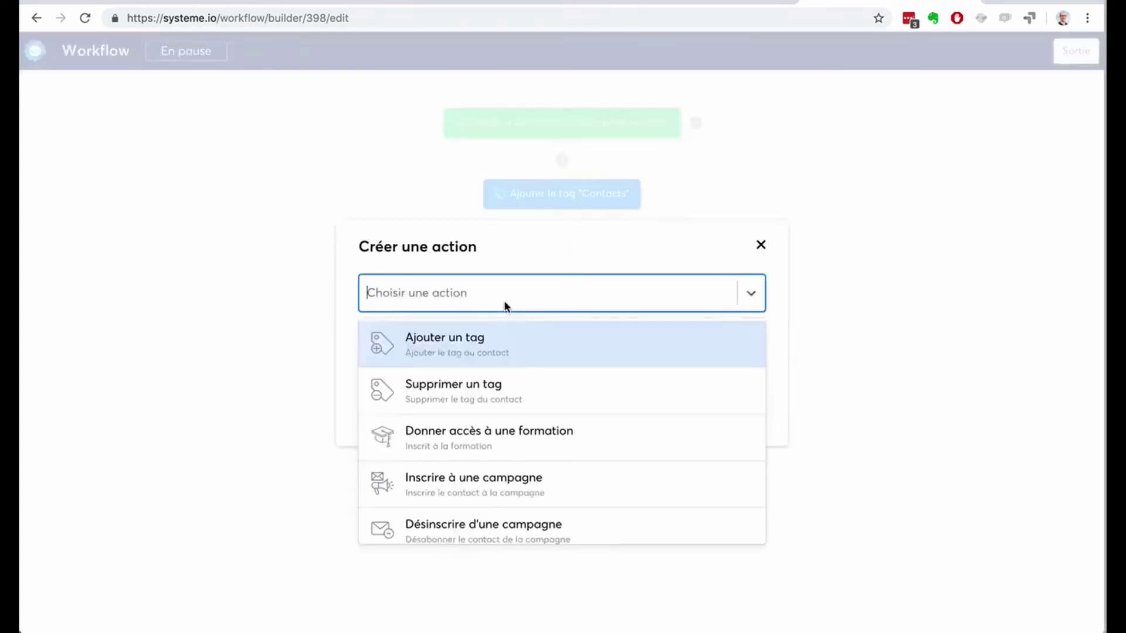
click(521, 480)
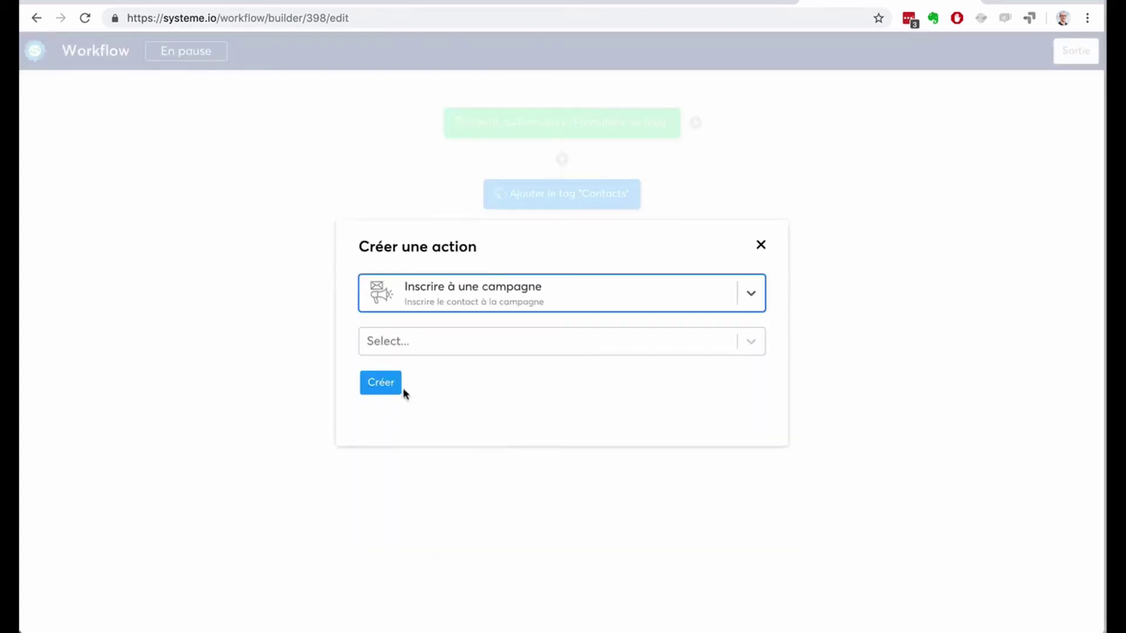
click(432, 340)
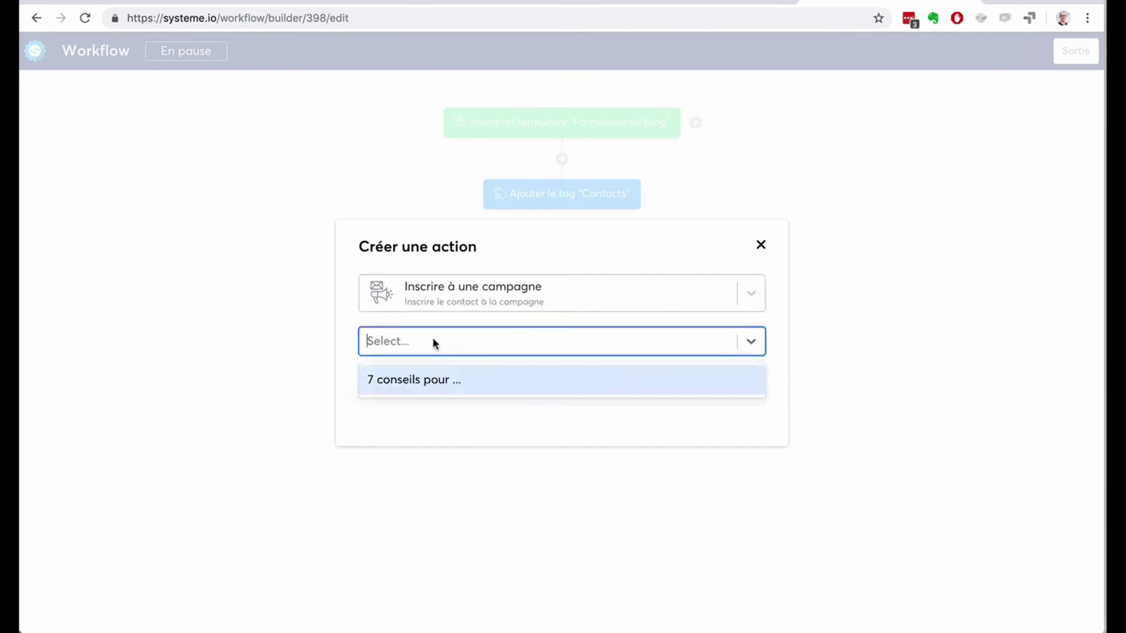
click(432, 380)
click(381, 383)
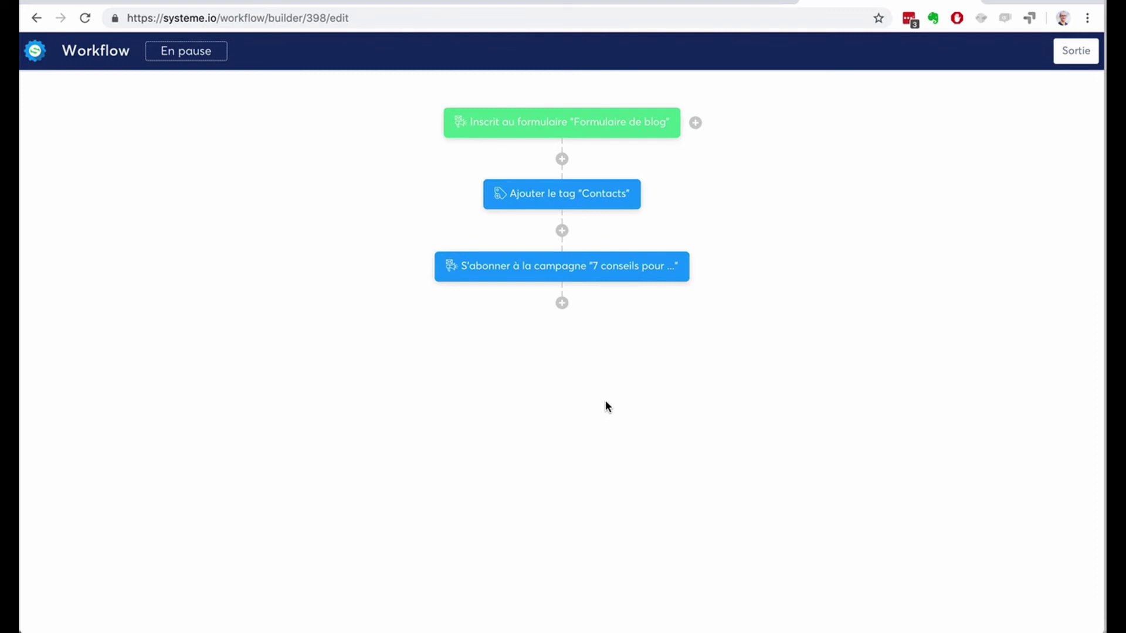
Add a decision below the campaign action that checks whether the contact is tagged with "Prospects-Youtube".
mouse_move(573, 265)
click(562, 304)
click(607, 314)
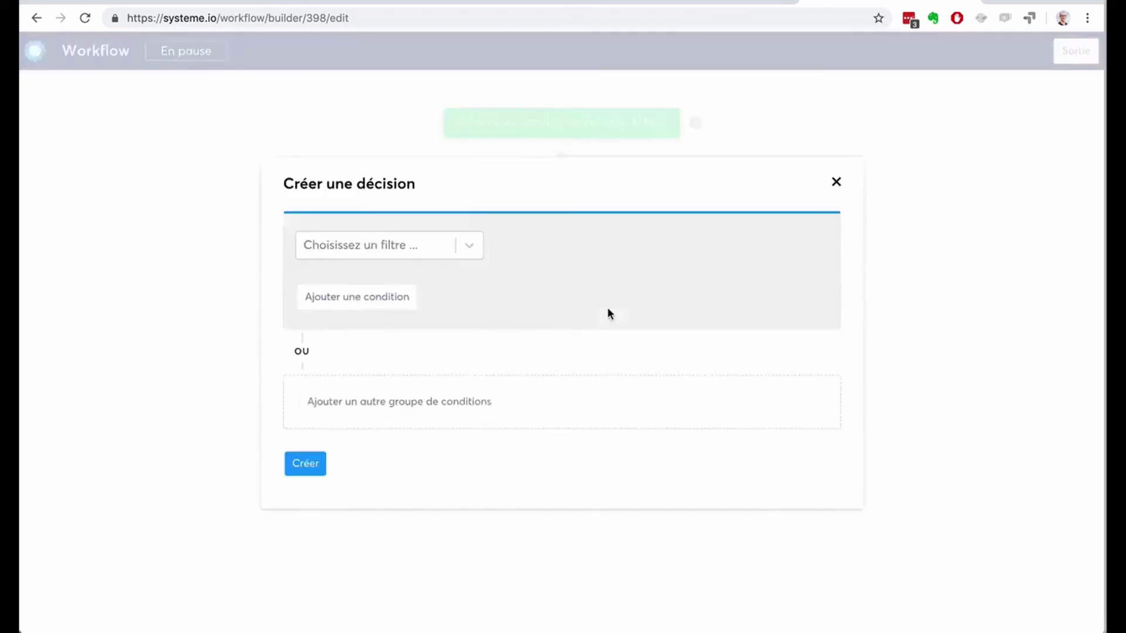
click(459, 252)
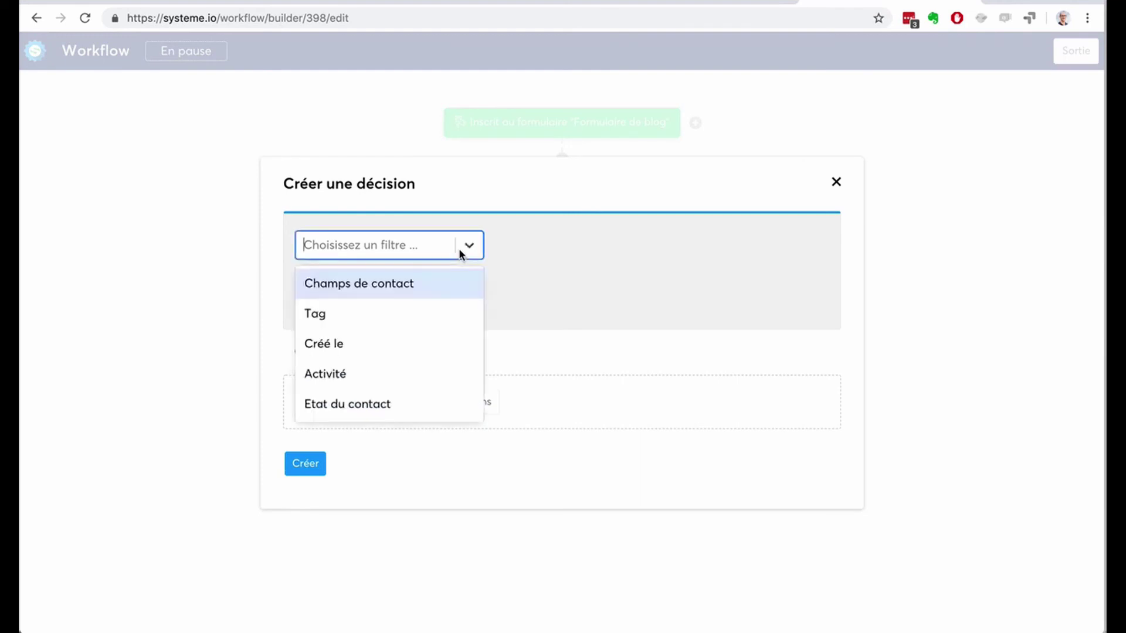
click(411, 313)
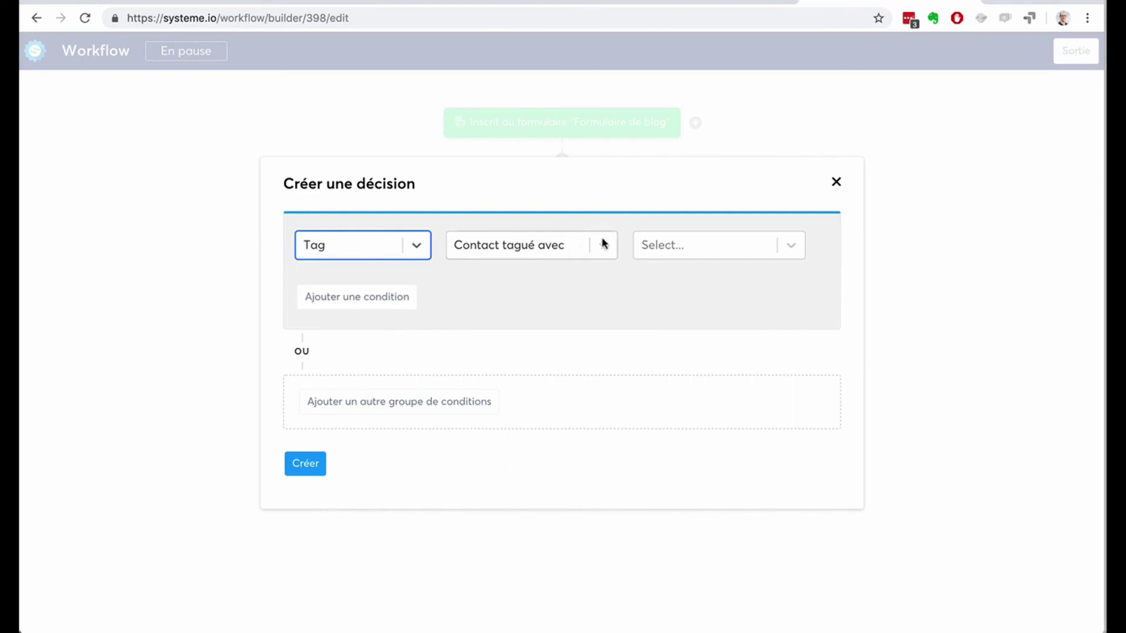
click(663, 245)
click(679, 287)
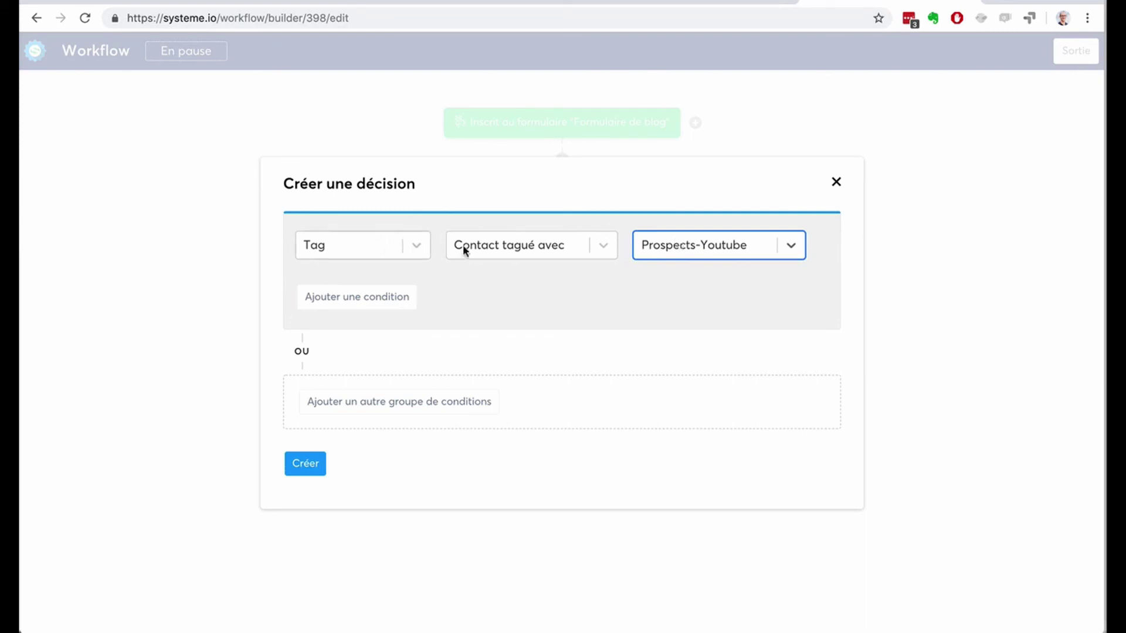
click(370, 251)
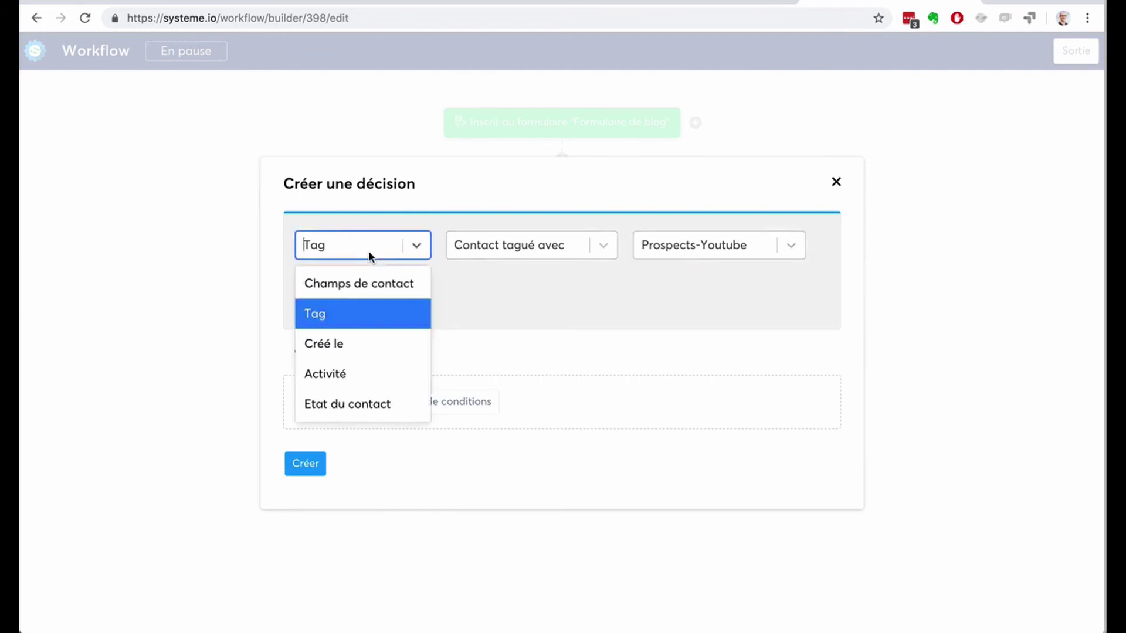
click(481, 326)
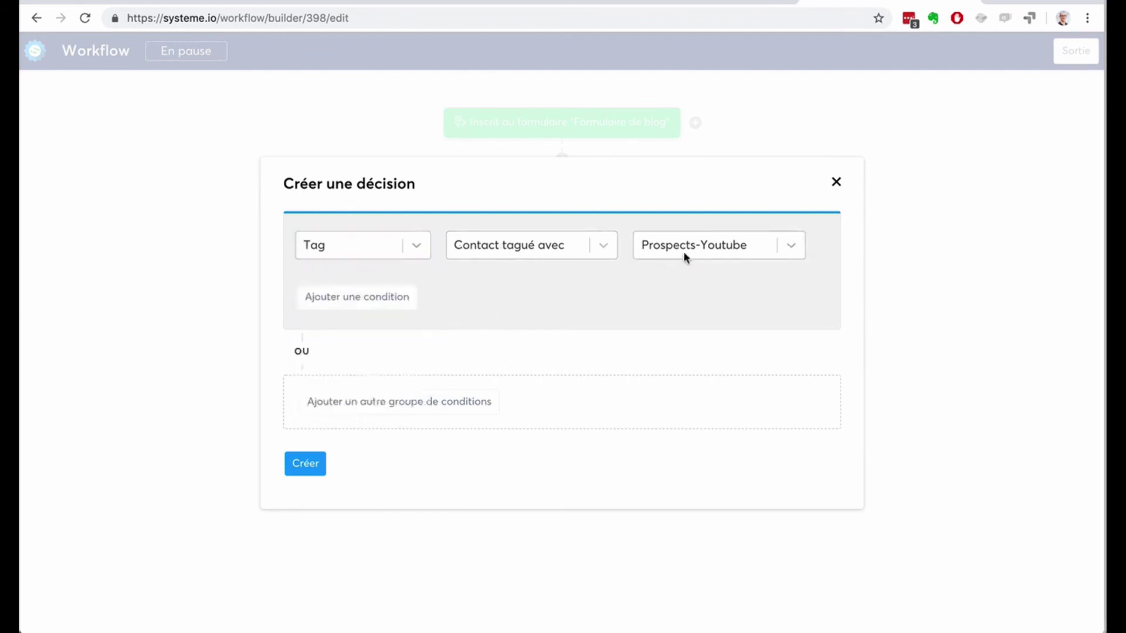
scroll(443, 382, down, 1)
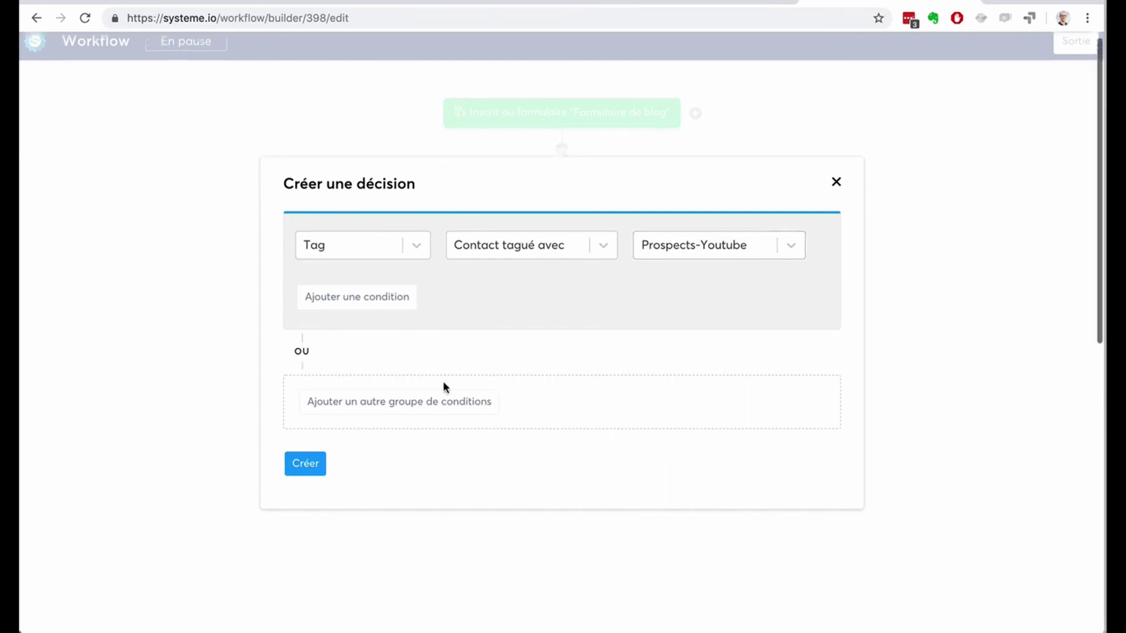
click(309, 464)
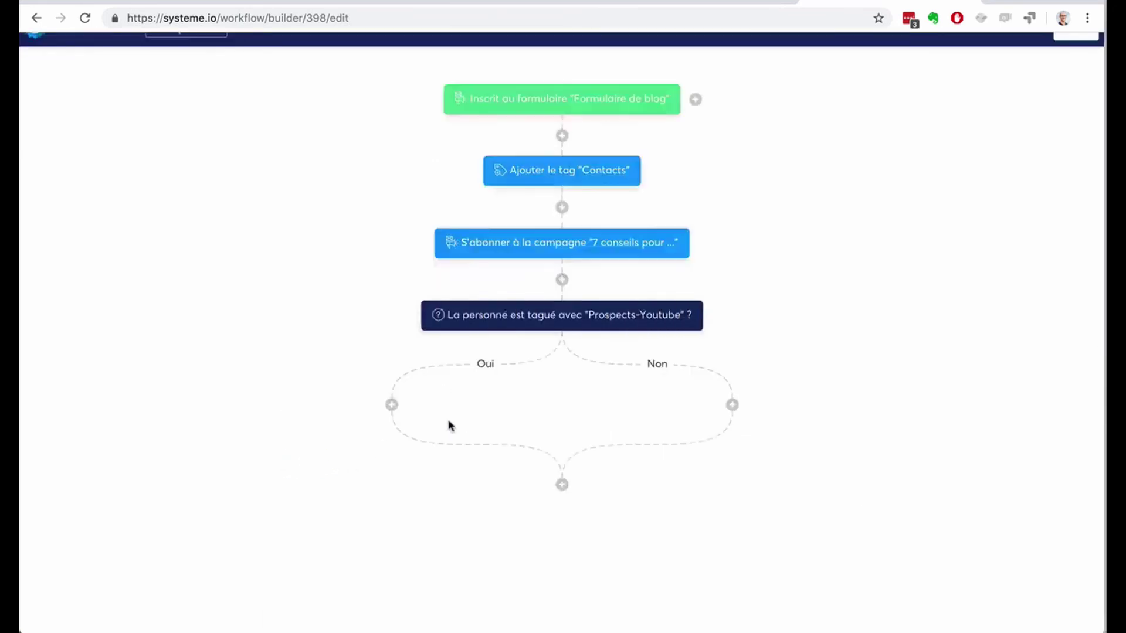
Add a "Désinscrire d'une campagne" action on the decision's "Oui" branch, with the campaign "7 conseils pour ...".
click(391, 406)
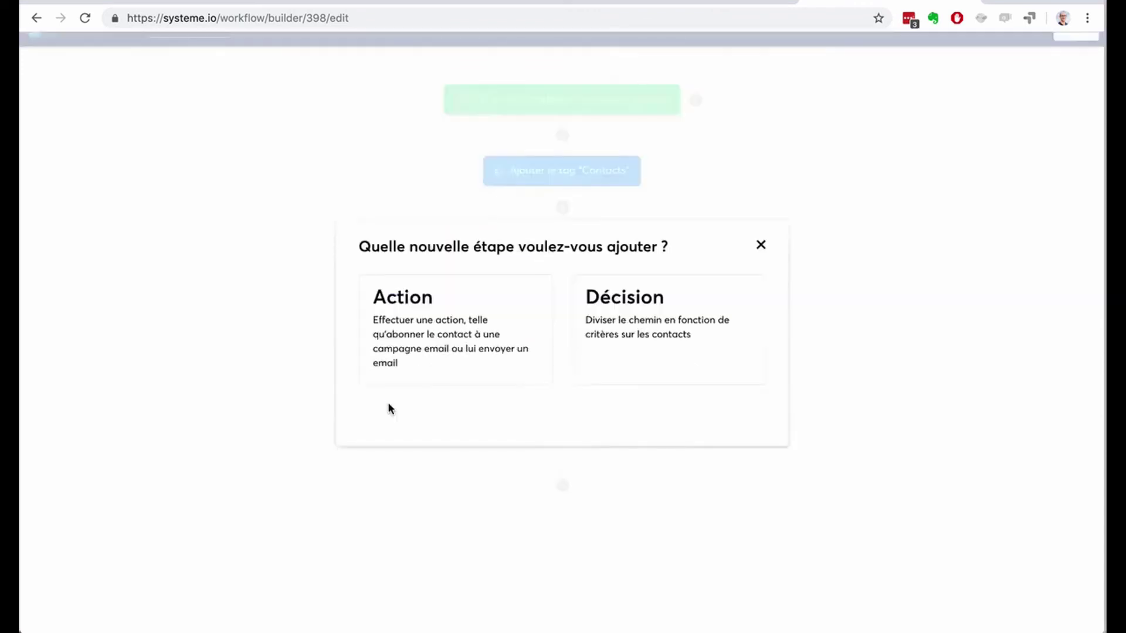
click(441, 355)
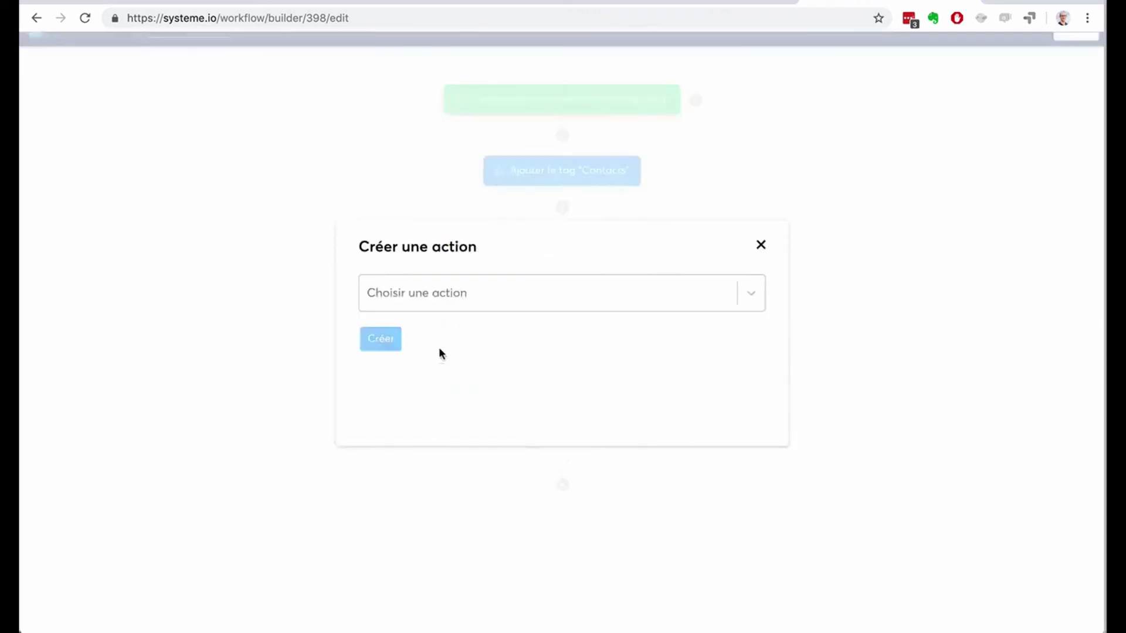
click(500, 293)
scroll(519, 419, down, 2)
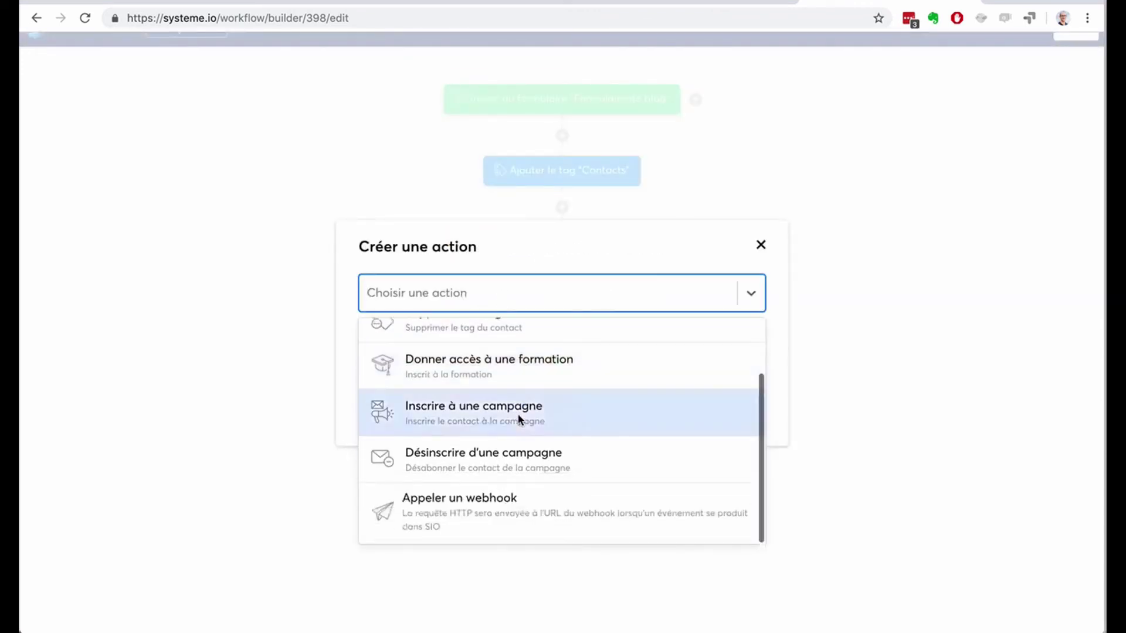
click(514, 461)
click(491, 346)
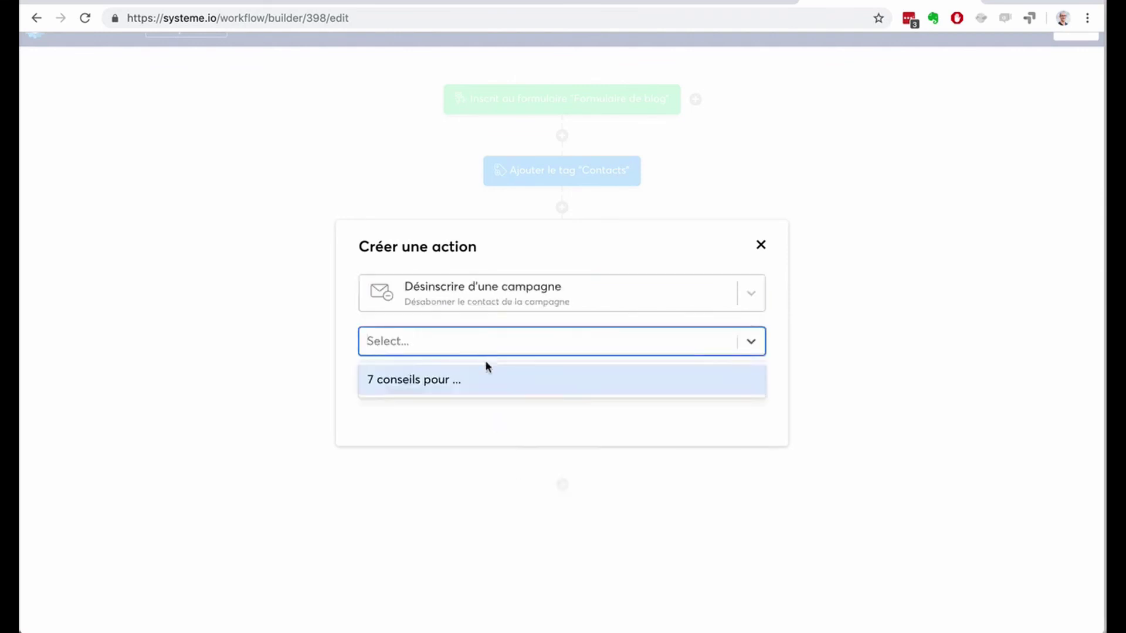
click(481, 378)
click(381, 382)
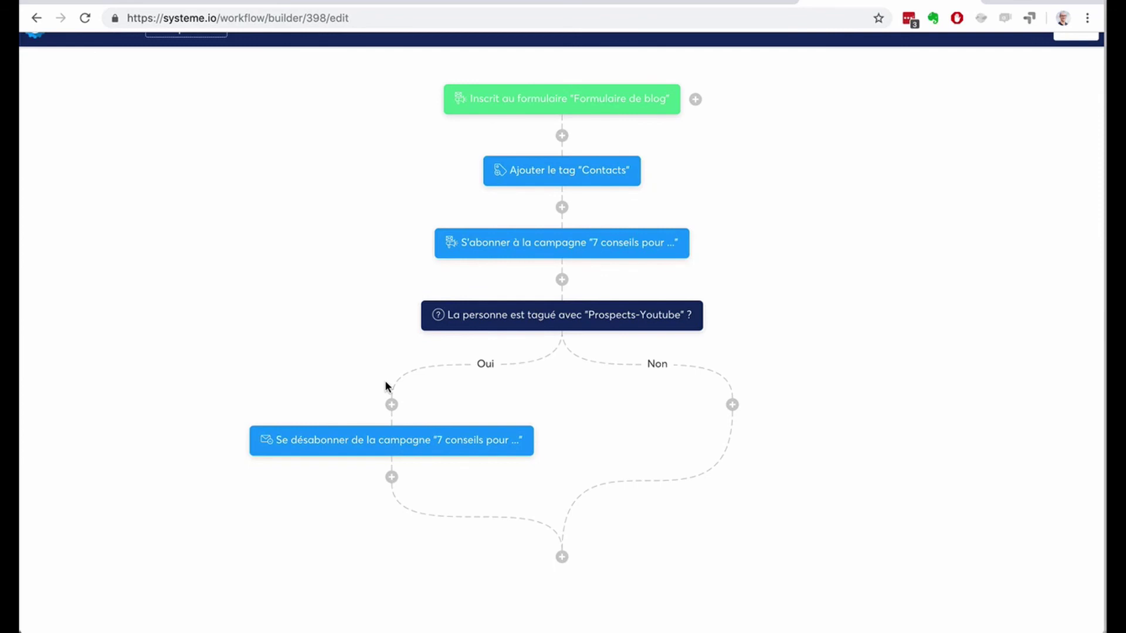
scroll(787, 328, up, 1)
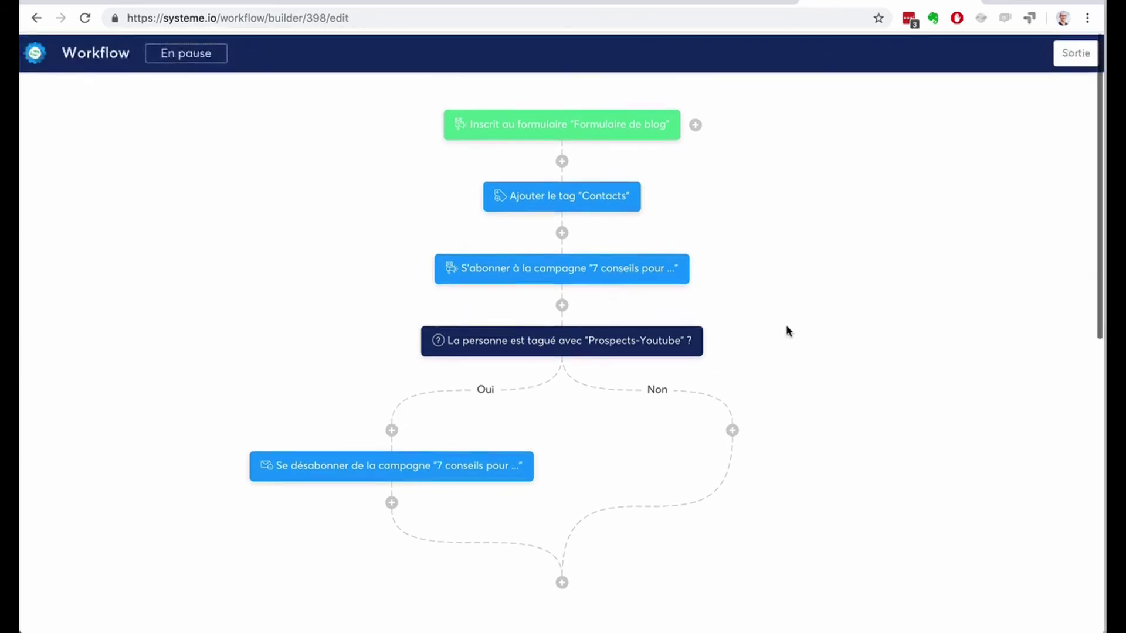
scroll(786, 326, down, 1)
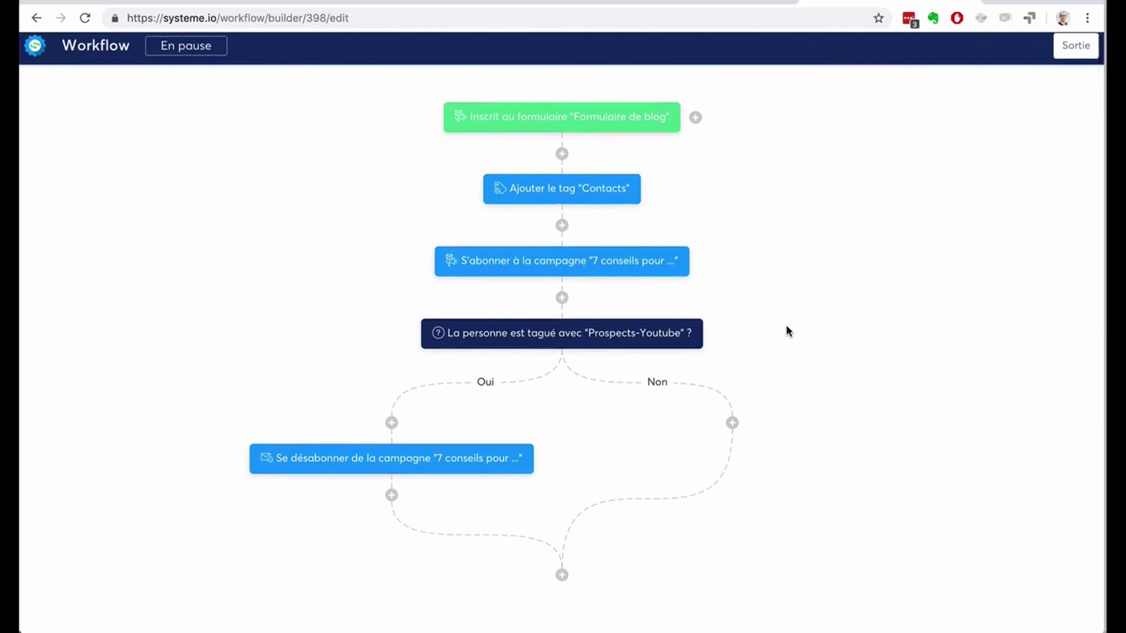